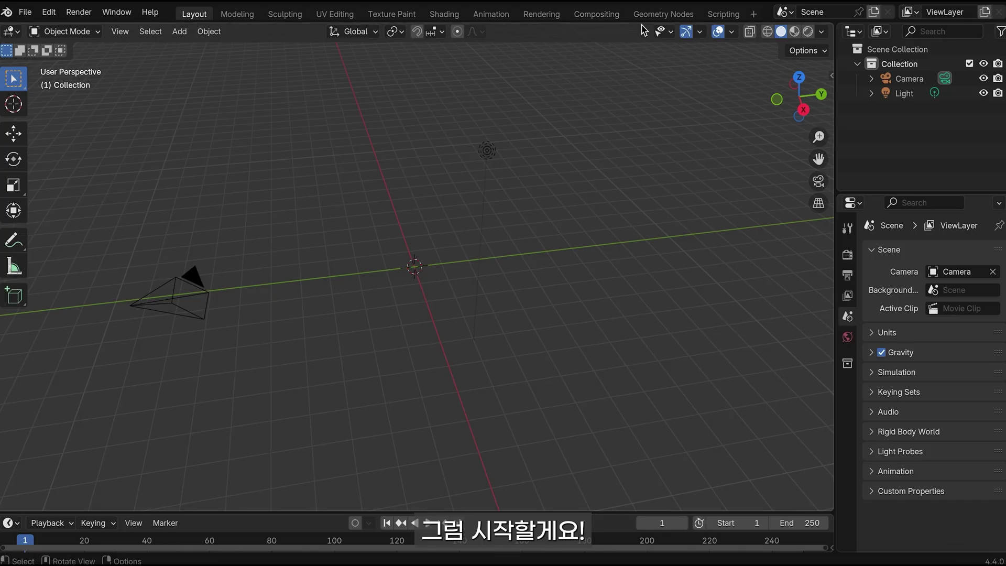
In the Geometry Nodes workspace, add a Suzanne monkey head and orbit to view it.
click(663, 15)
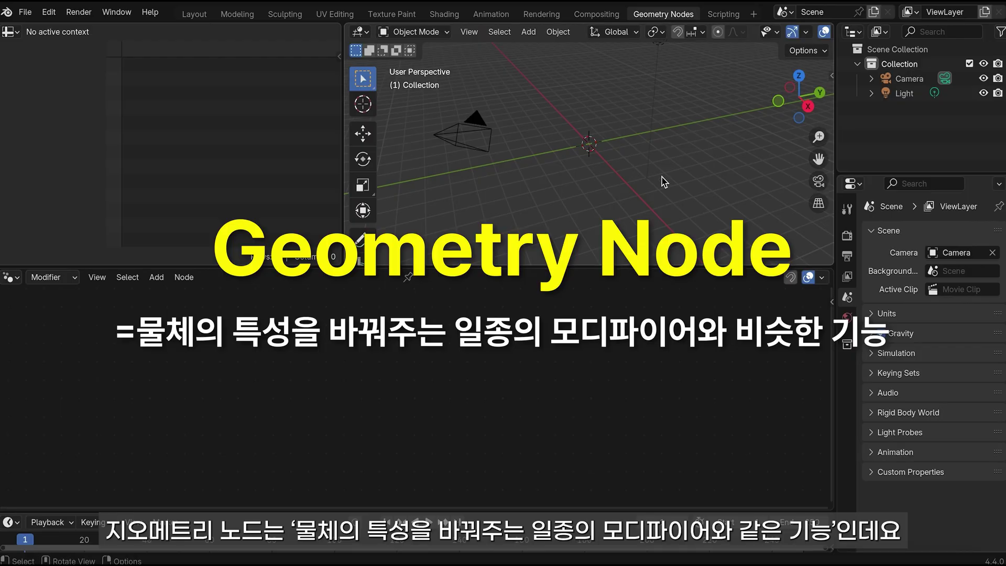
key(shift+a)
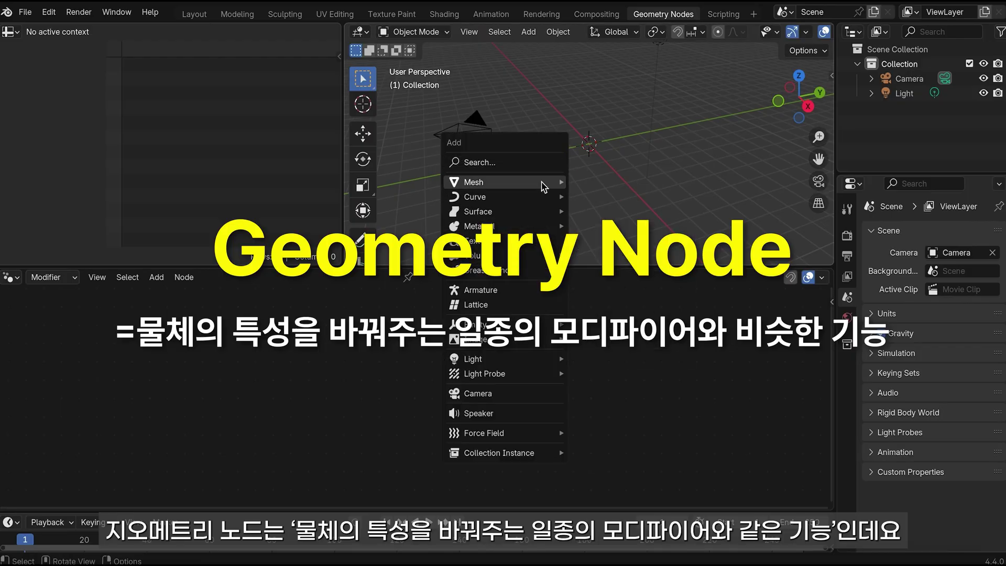
click(598, 319)
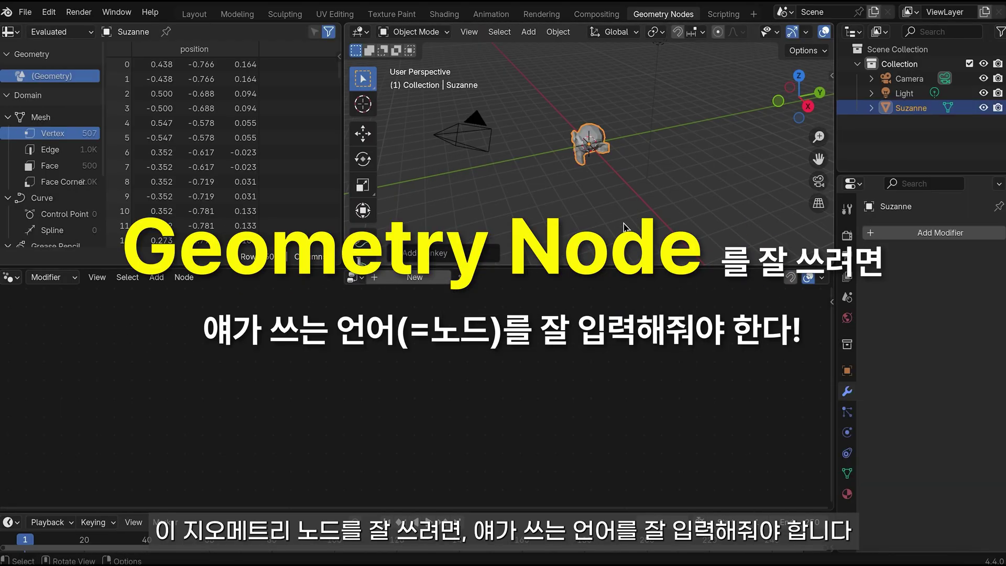
scroll(632, 220, up, 3)
middle_drag(632, 220, 676, 218)
Create a new geometry node tree for Suzanne and rename it 'sample'.
click(423, 281)
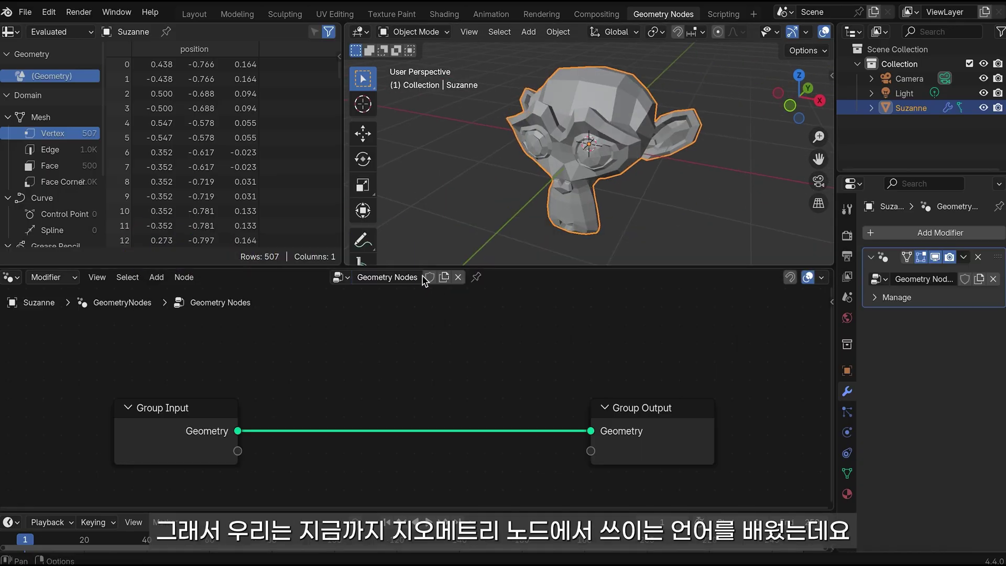
double_click(410, 277)
text(sample)
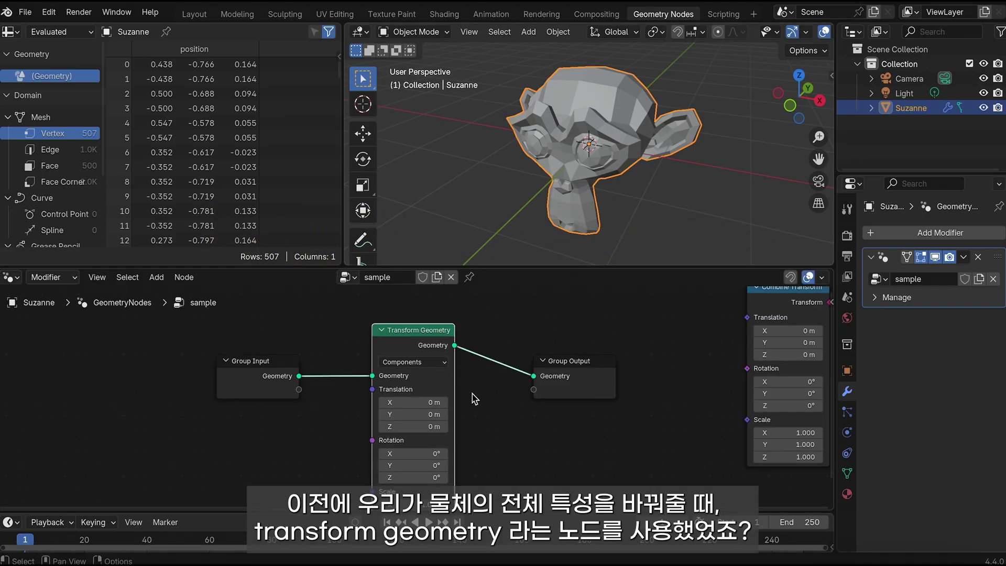
Pan the node editor to show all nodes and nudge the Transform Geometry Rotation Y value.
scroll(474, 398, down, 2)
middle_drag(430, 440, 417, 410)
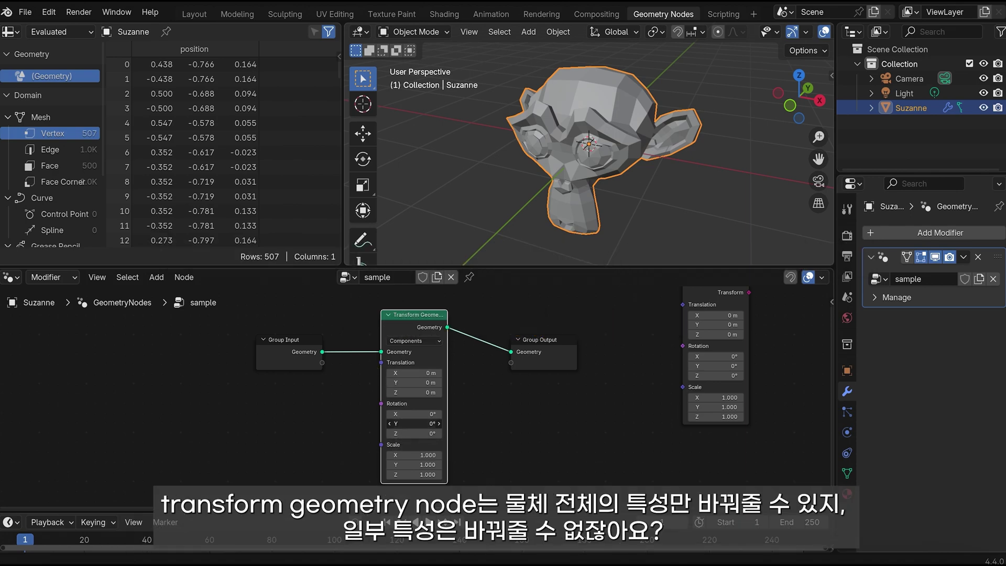
mouse_move(414, 423)
mouse_down()
mouse_move(443, 424)
mouse_move(409, 414)
mouse_up()
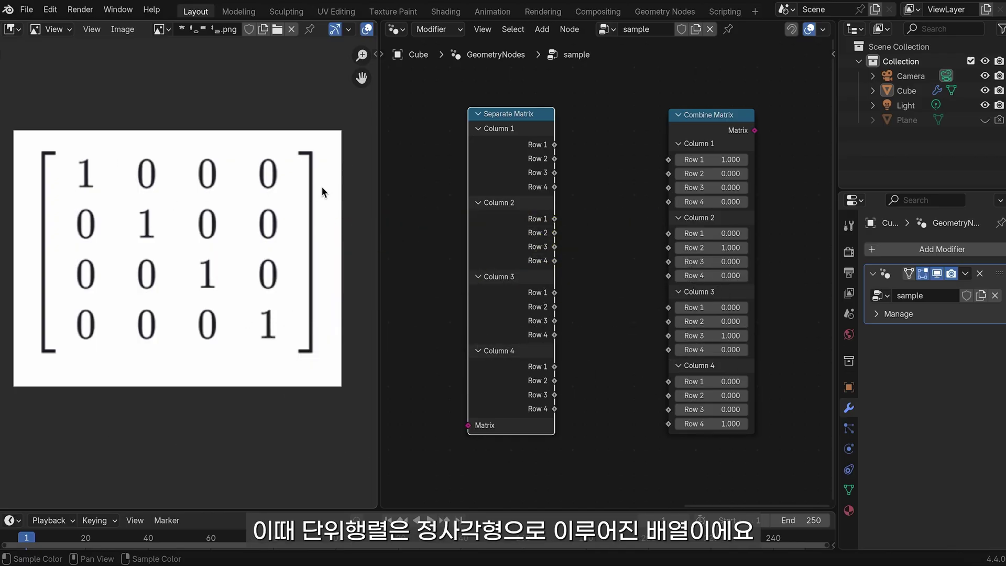
Annotate the identity matrix, circling each 1 on its diagonal.
drag(78, 163, 297, 324)
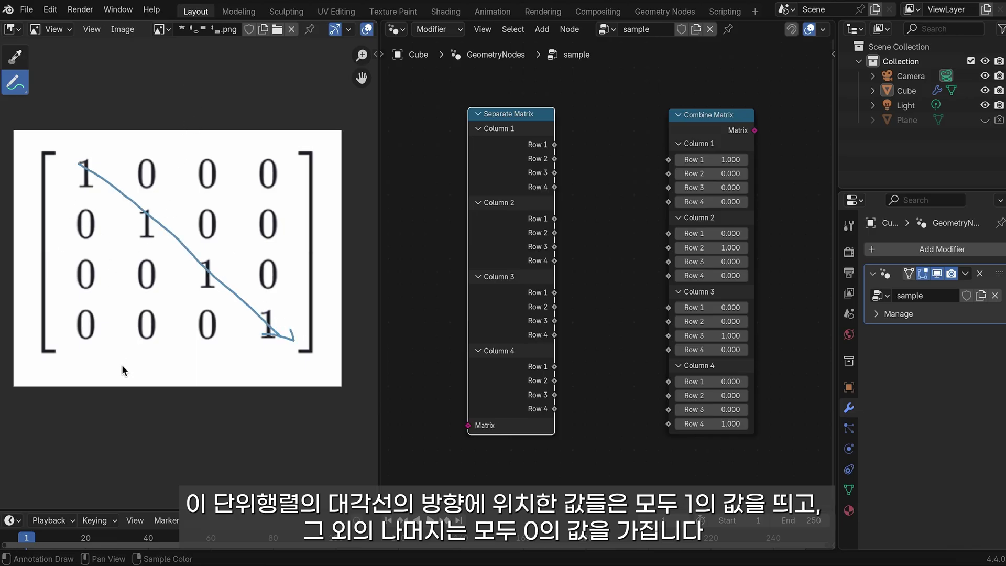
mouse_move(265, 292)
mouse_down()
mouse_move(294, 332)
mouse_move(257, 338)
mouse_up()
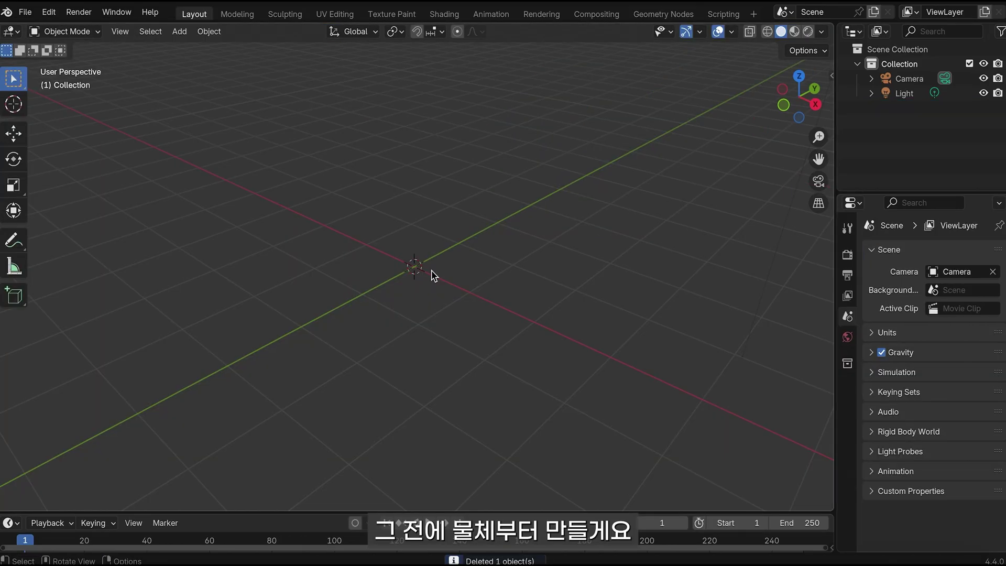
Add a cube with a Geometry Nodes modifier and switch to the Geometry Nodes workspace.
key(shift+a)
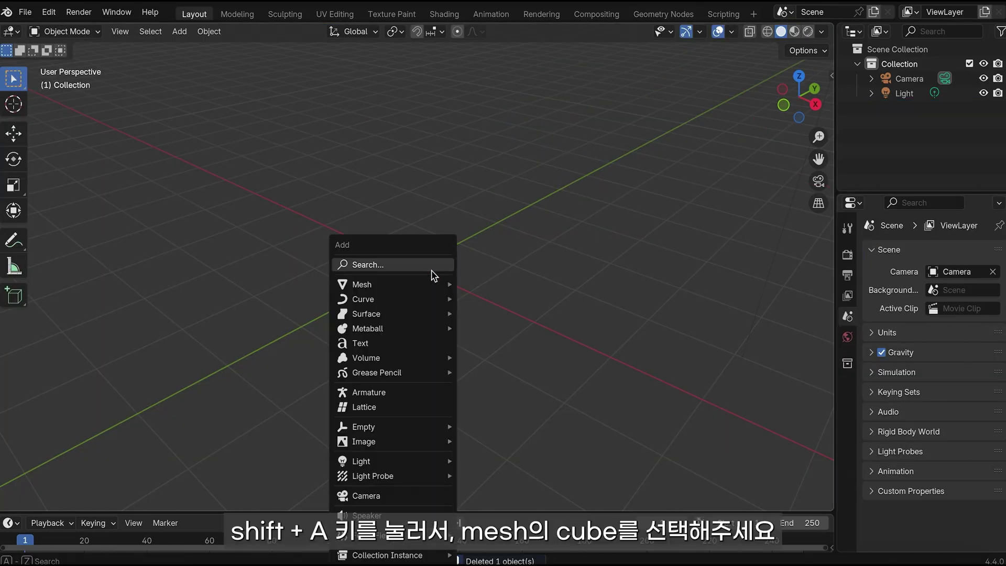
mouse_move(363, 285)
click(522, 305)
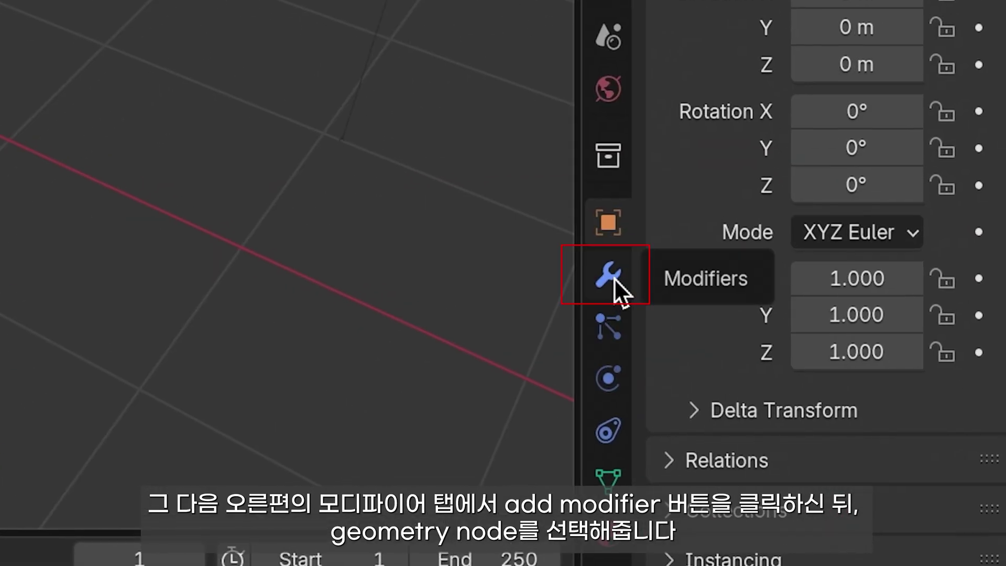
click(847, 410)
click(945, 259)
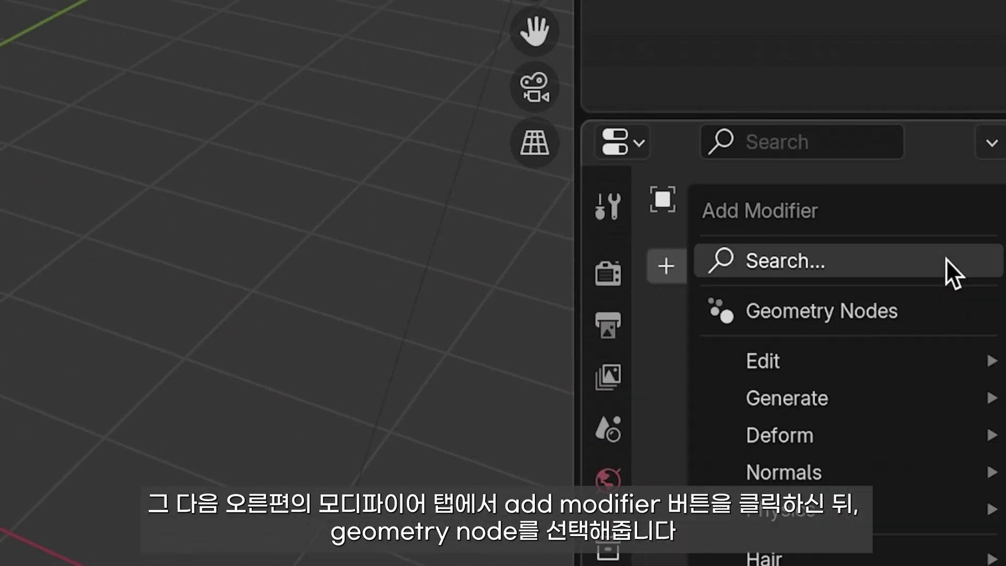
click(967, 309)
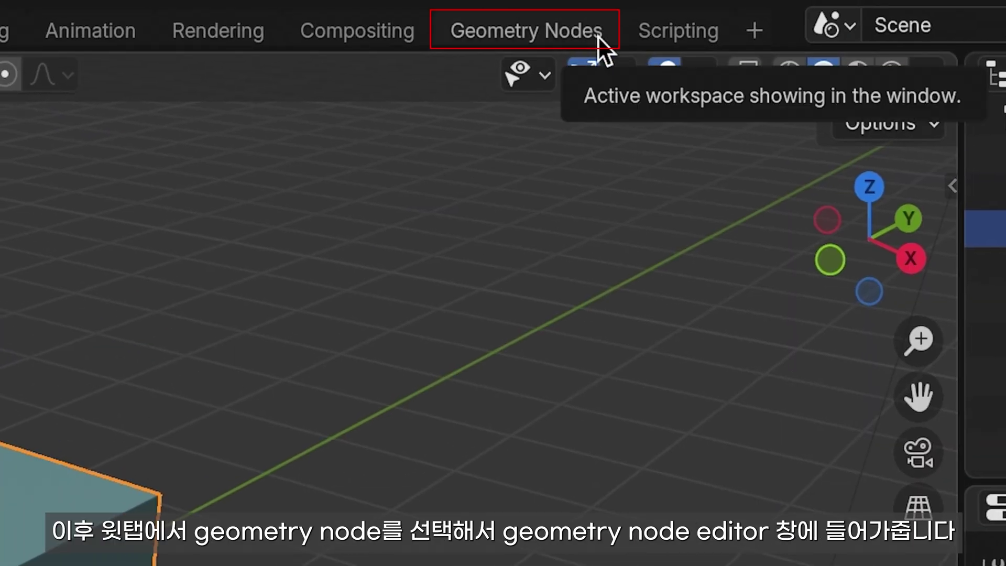
click(598, 36)
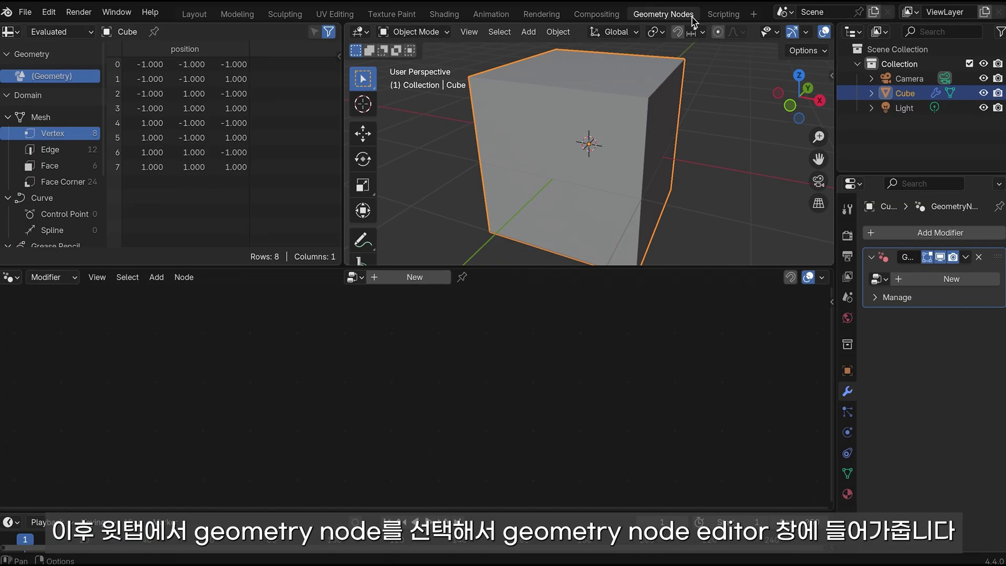
Create a new GeometryNodes group for the cube's modifier and orbit around the cube.
click(429, 284)
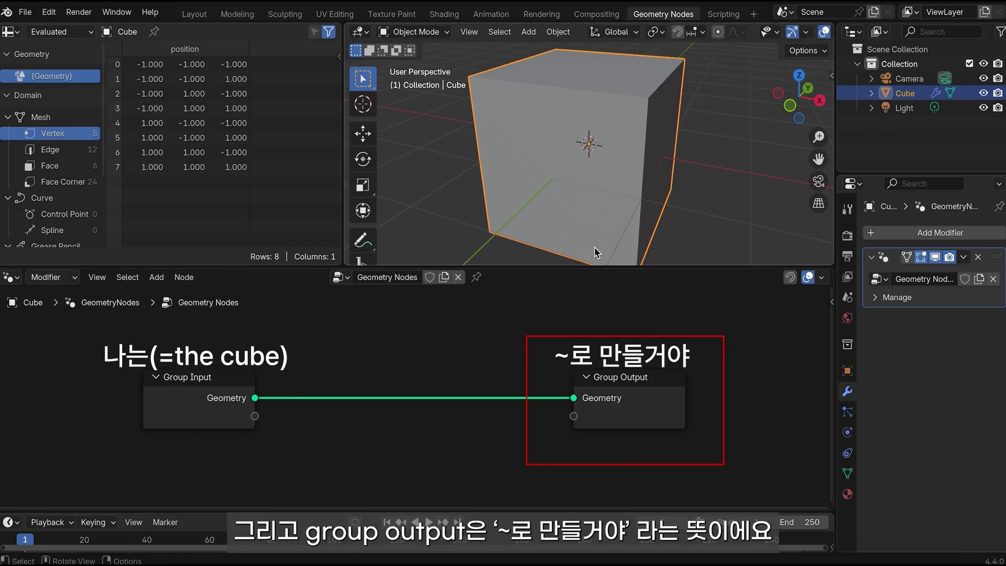
middle_drag(641, 228, 634, 227)
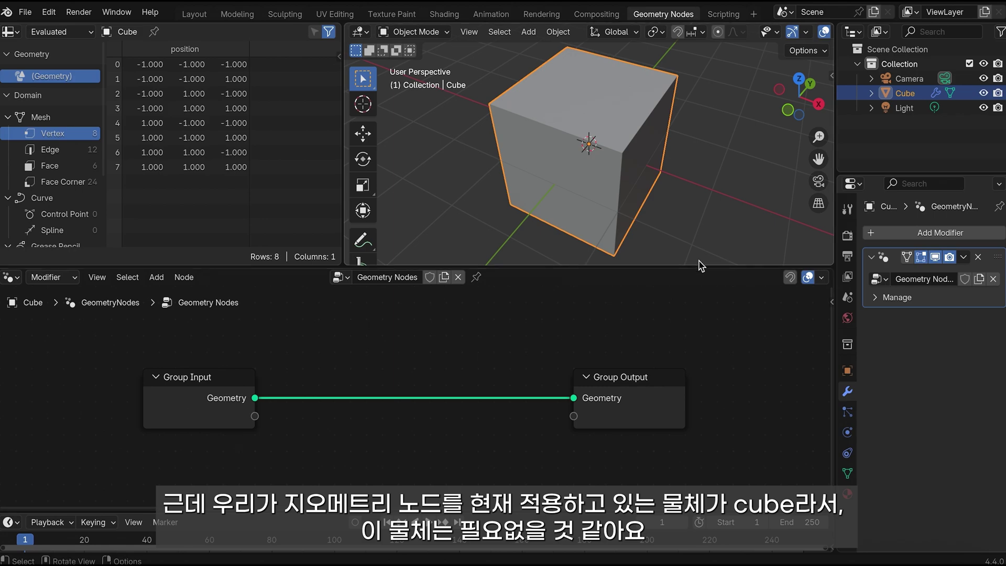
middle_drag(629, 205, 713, 205)
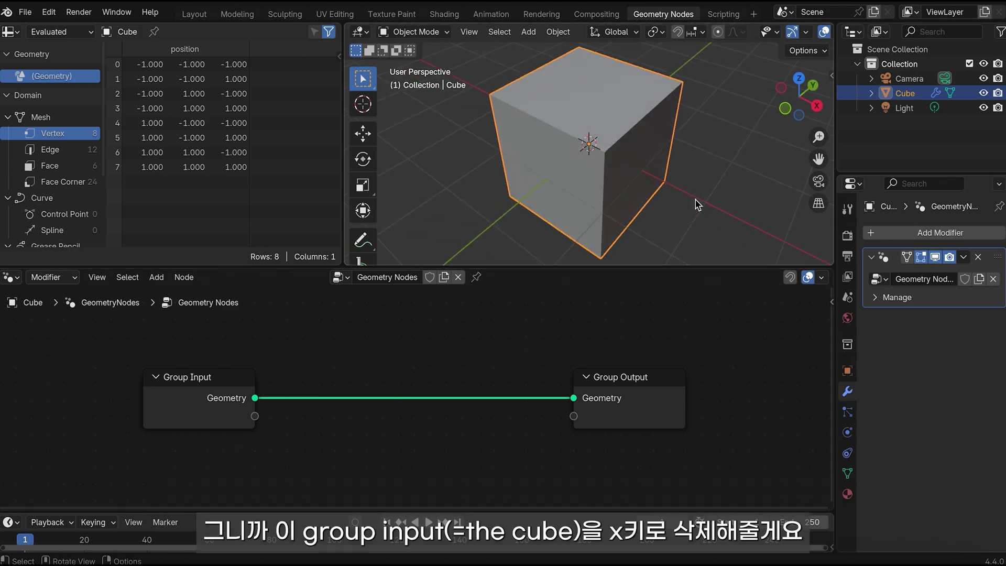
Delete Group Input and wire a new Curve Line node into Group Output's Geometry.
click(199, 388)
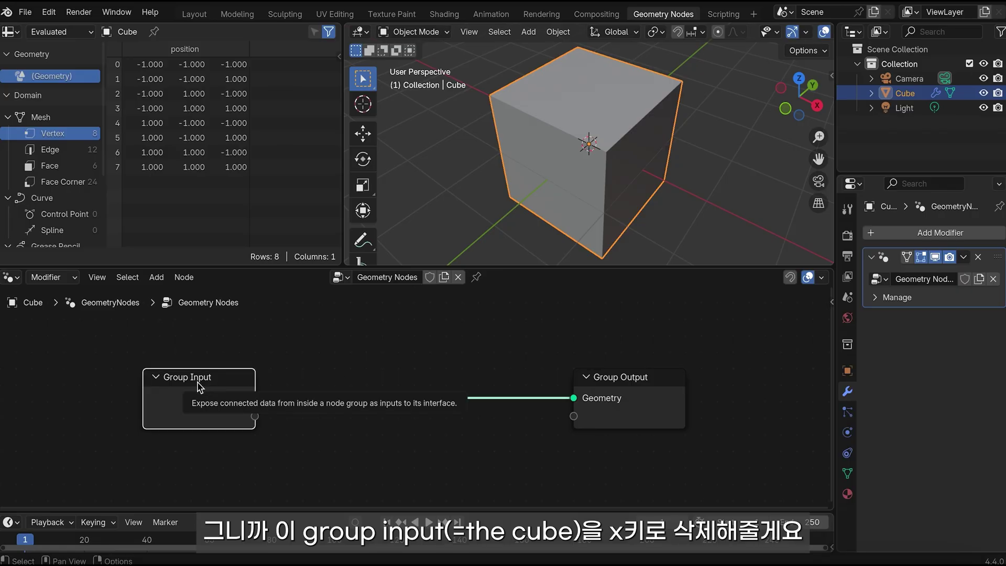
key(x)
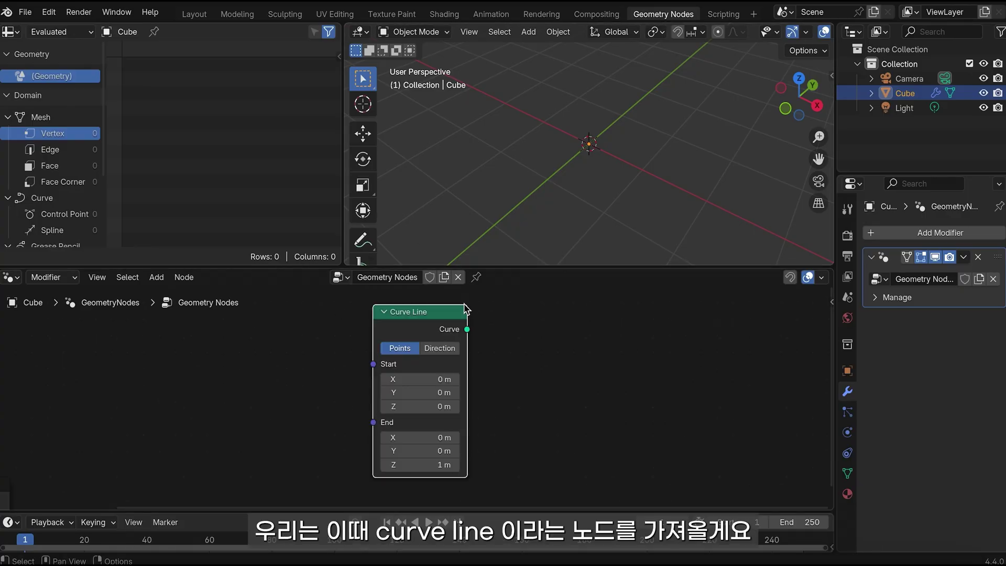
key(shift+a)
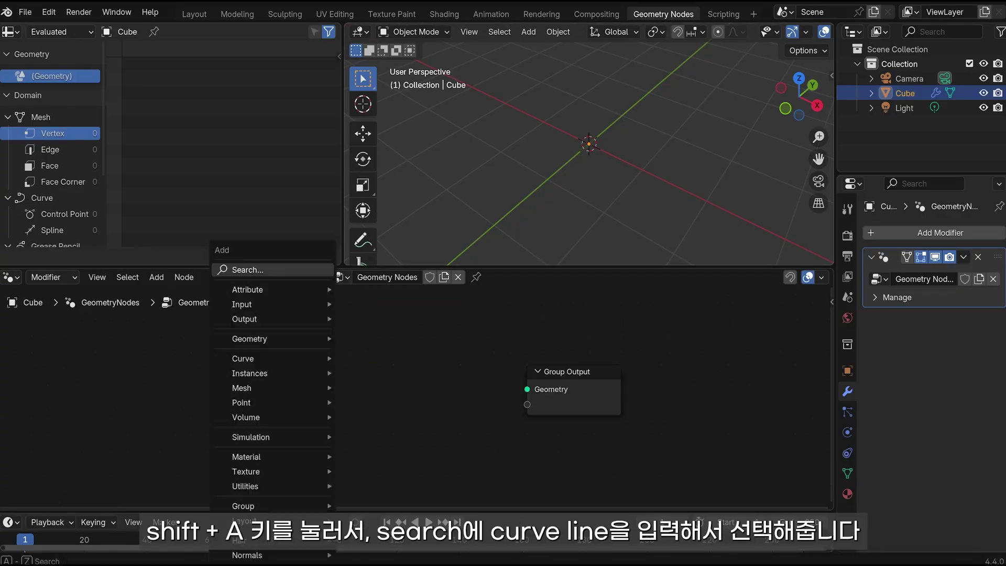
text(curve)
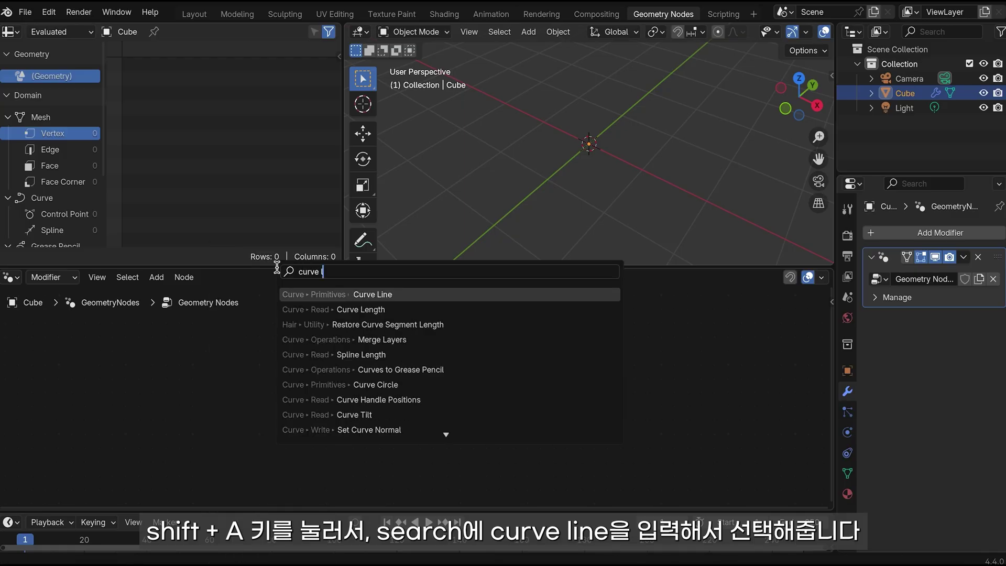
text( line)
key(Return)
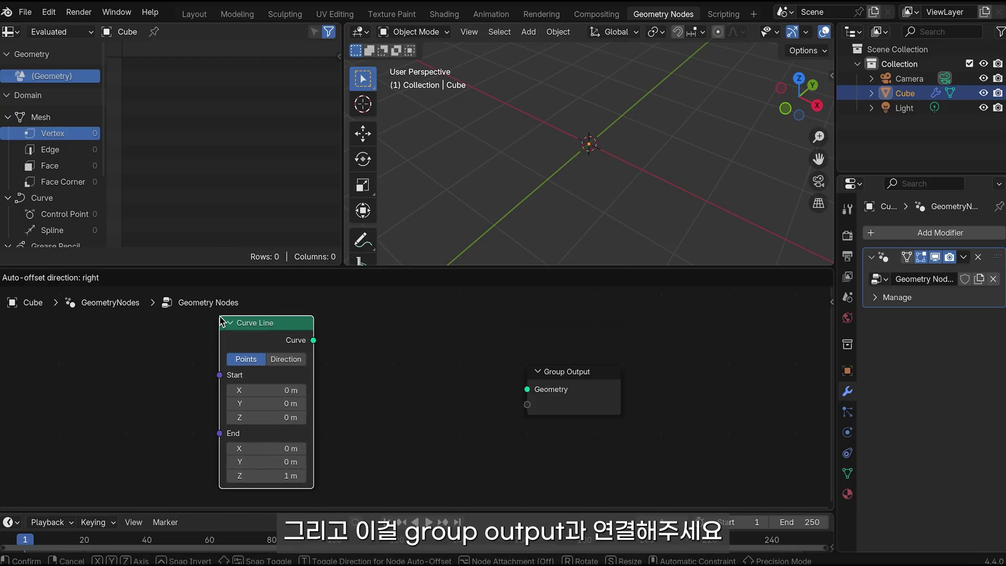
click(220, 316)
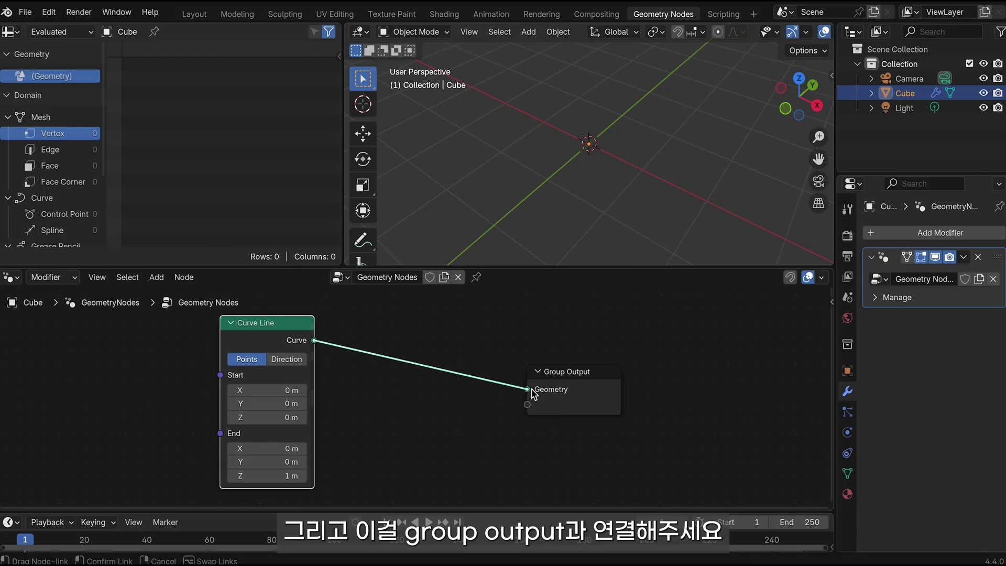
drag(314, 341, 527, 390)
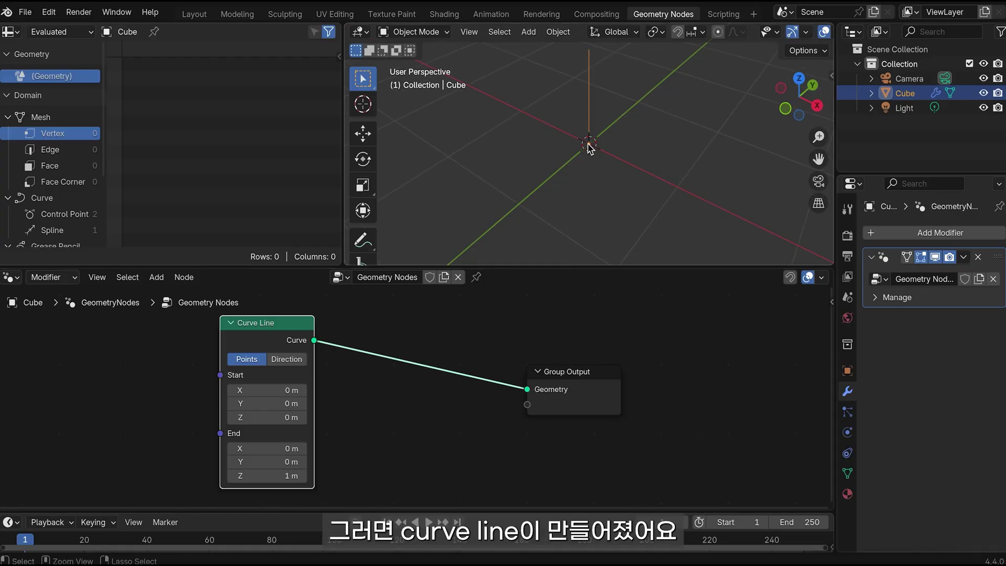
middle_drag(590, 148, 577, 152)
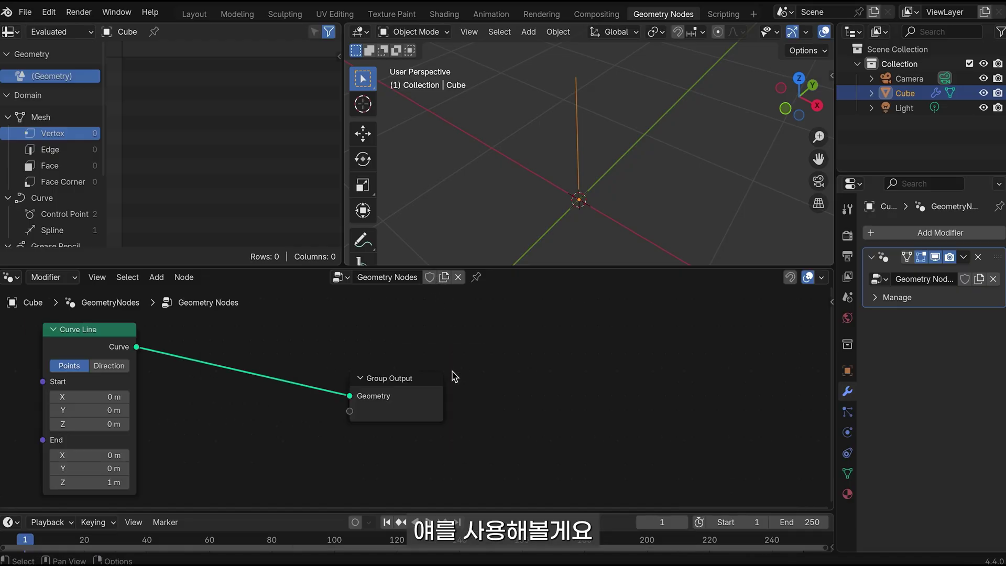
Insert a Curve to Mesh node on the link between Curve Line and Group Output.
key(shift+a)
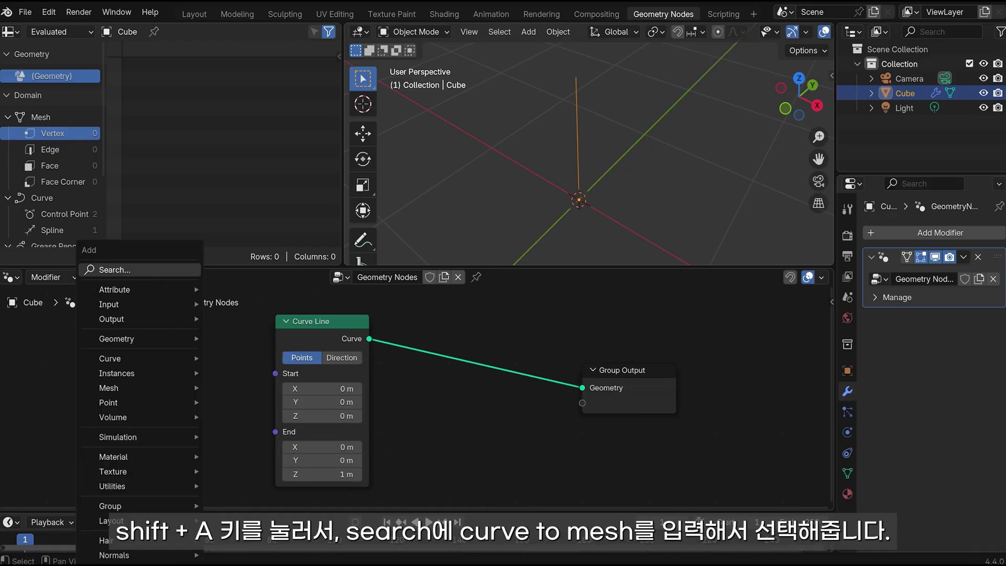
text(curve to me)
key(Return)
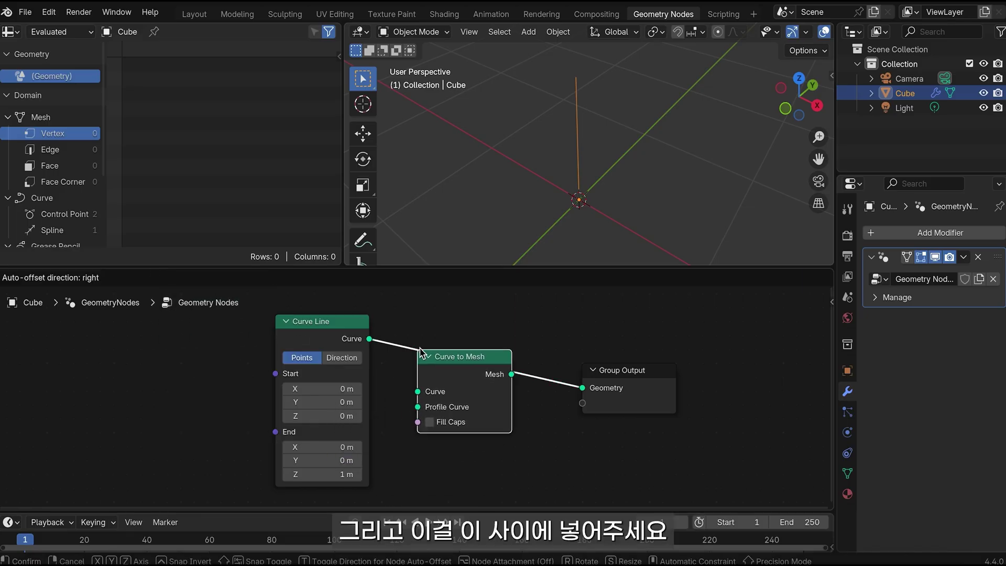
click(422, 351)
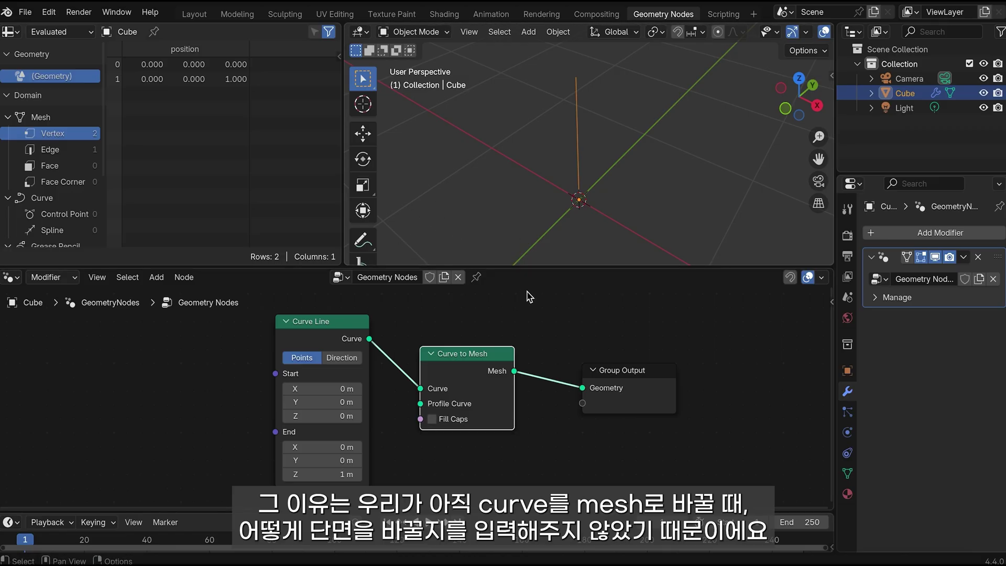
click(1, 302)
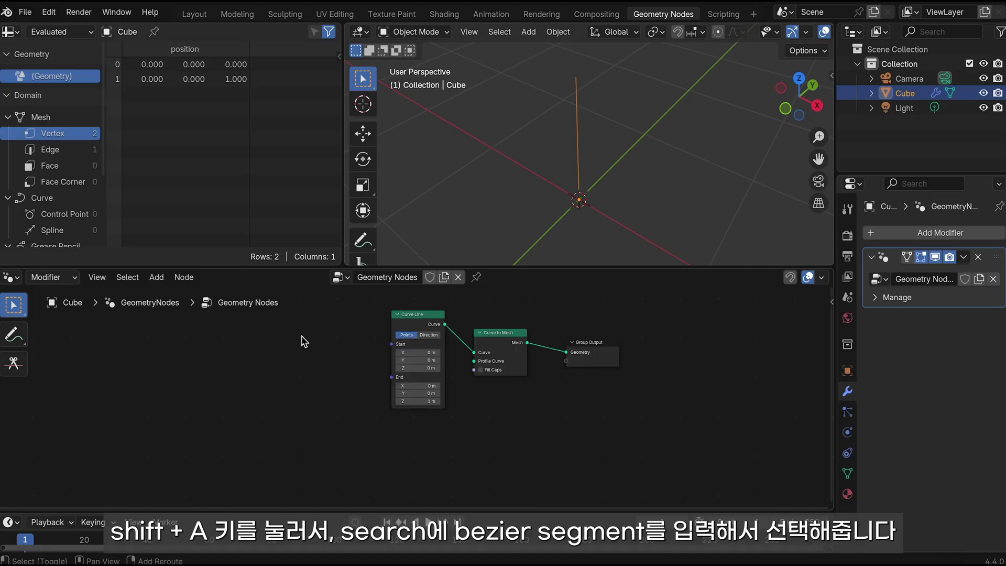
Add a Bézier Segment node and connect it to Curve to Mesh's Profile Curve input.
key(shift+a)
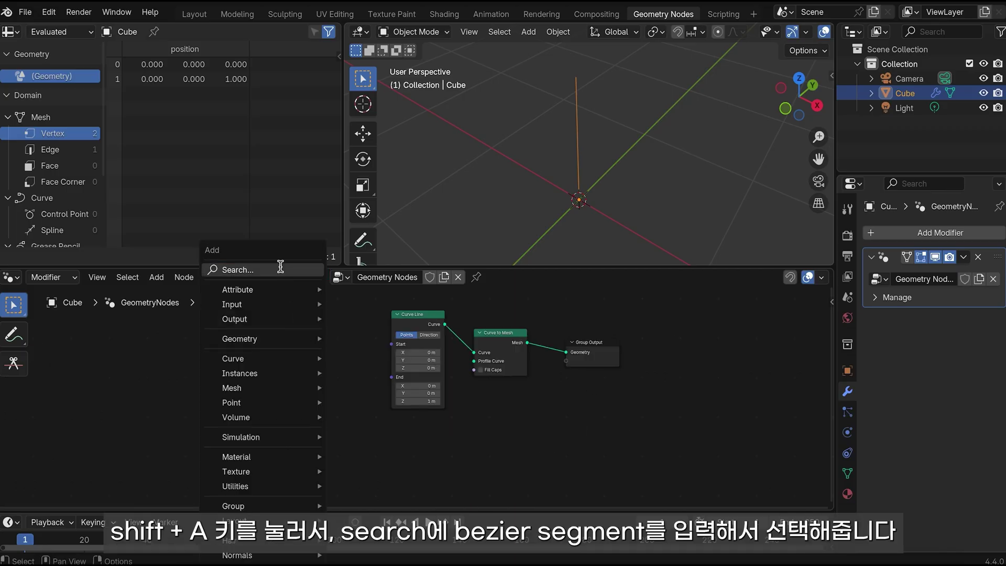
text(bezier segmen)
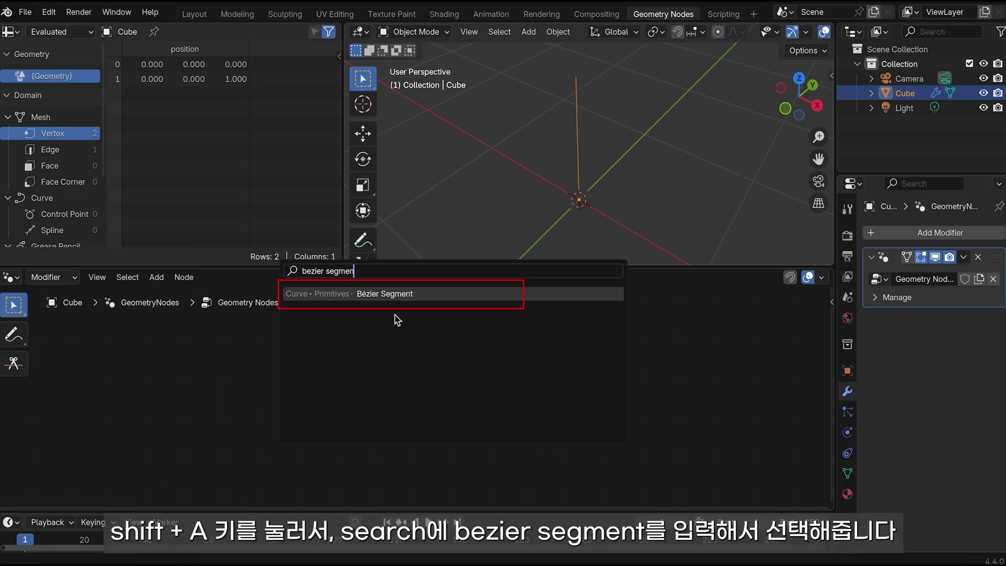
click(399, 294)
click(327, 364)
drag(325, 361, 473, 361)
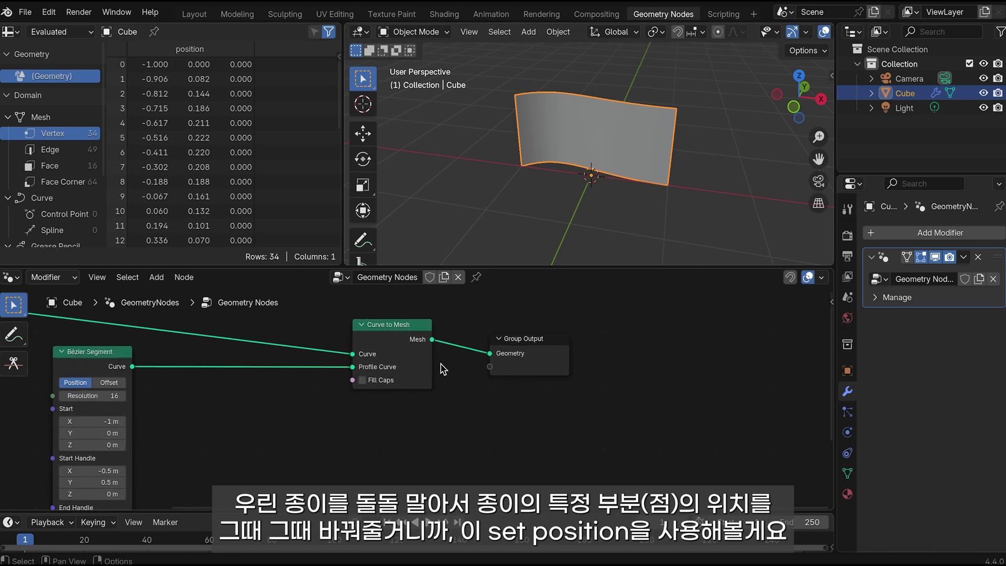
Add a Set Position node and drop it onto the link before Group Output.
key(shift+a)
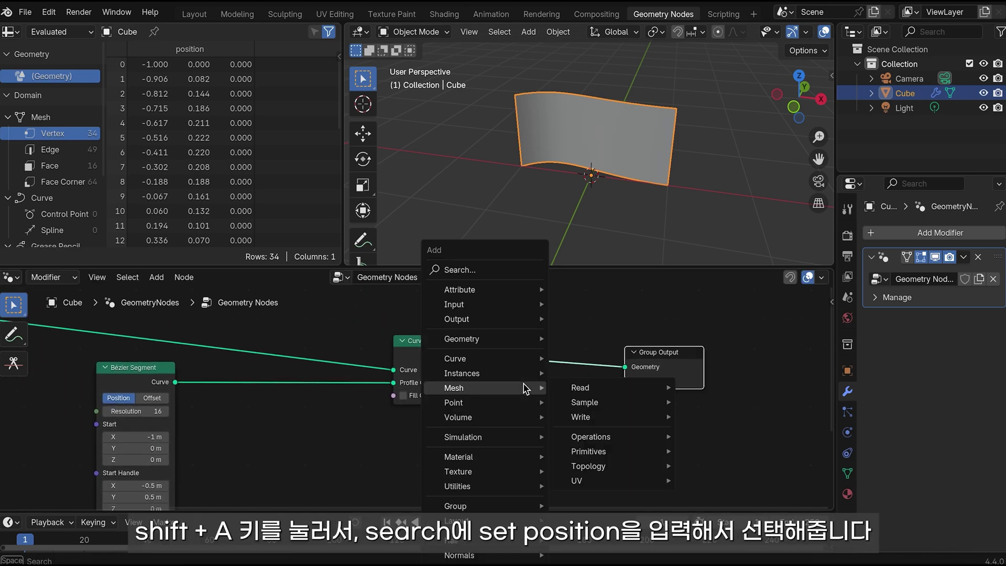
click(519, 267)
text(se)
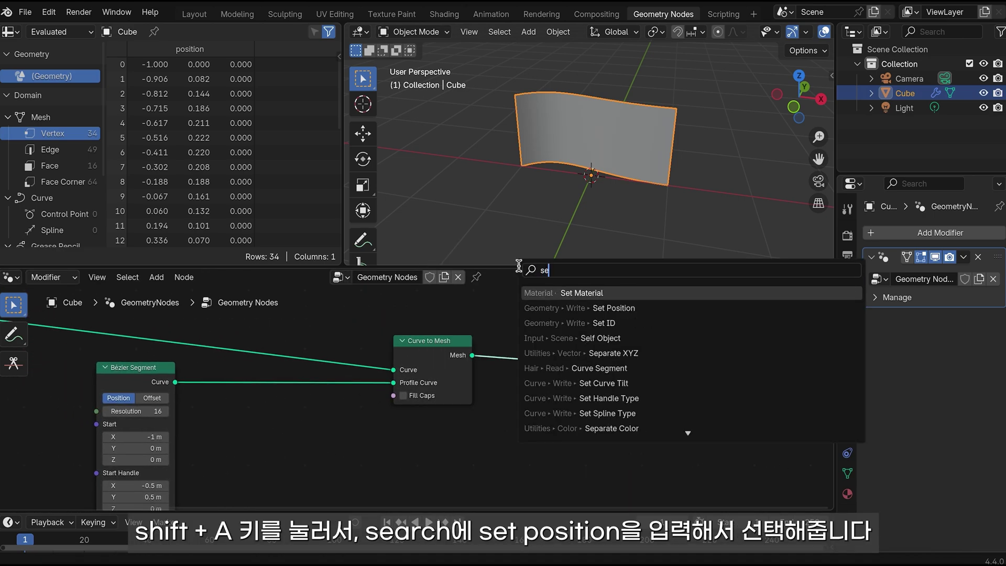
text(t pos)
key(Return)
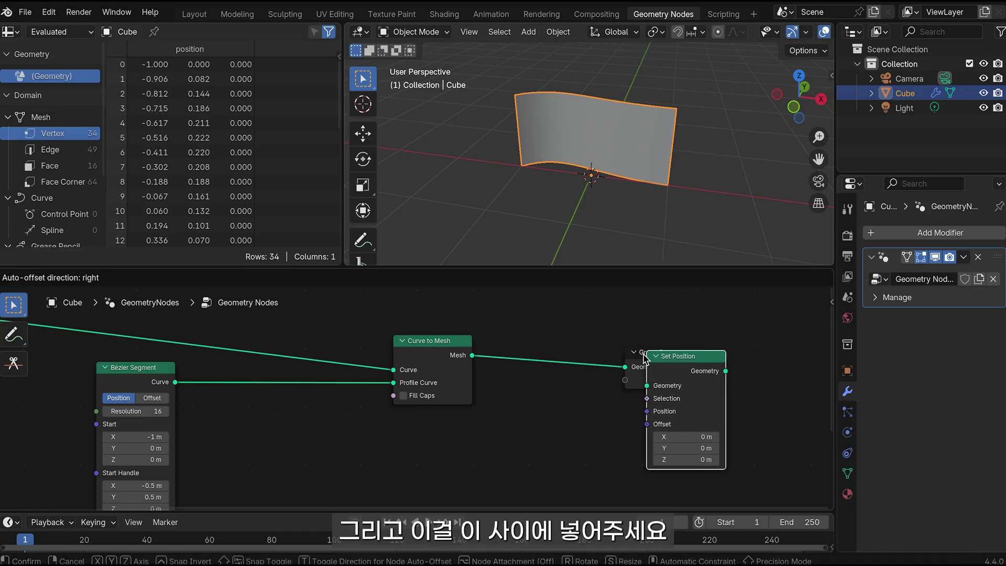
click(517, 341)
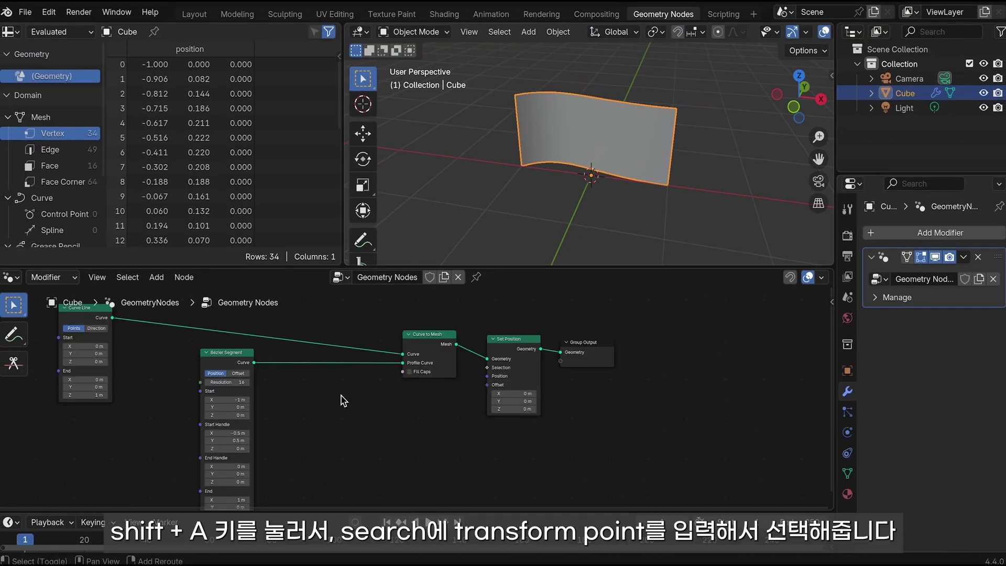
Add a Transform Point node and feed its Vector output into Set Position's Offset.
key(shift+a)
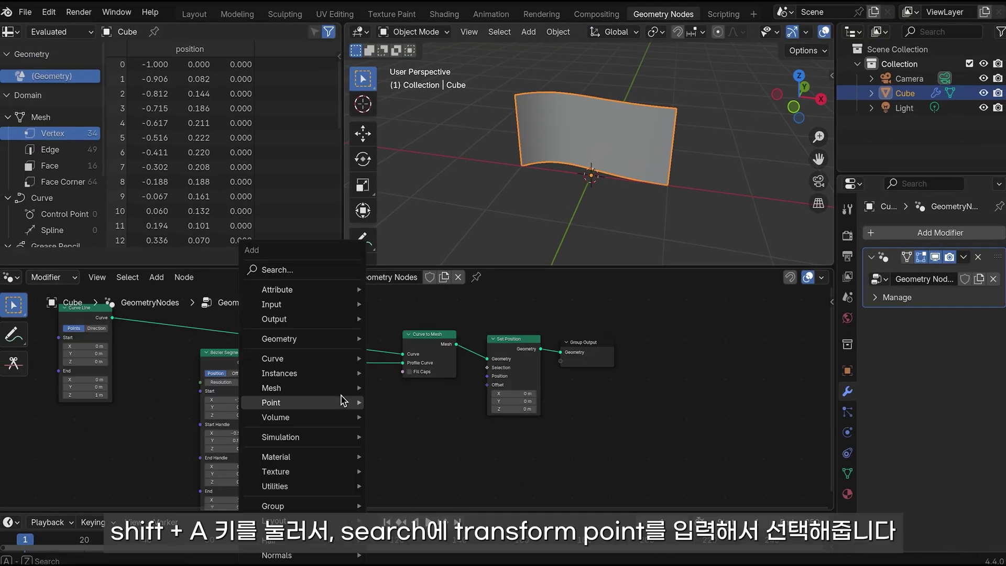
text(transform po)
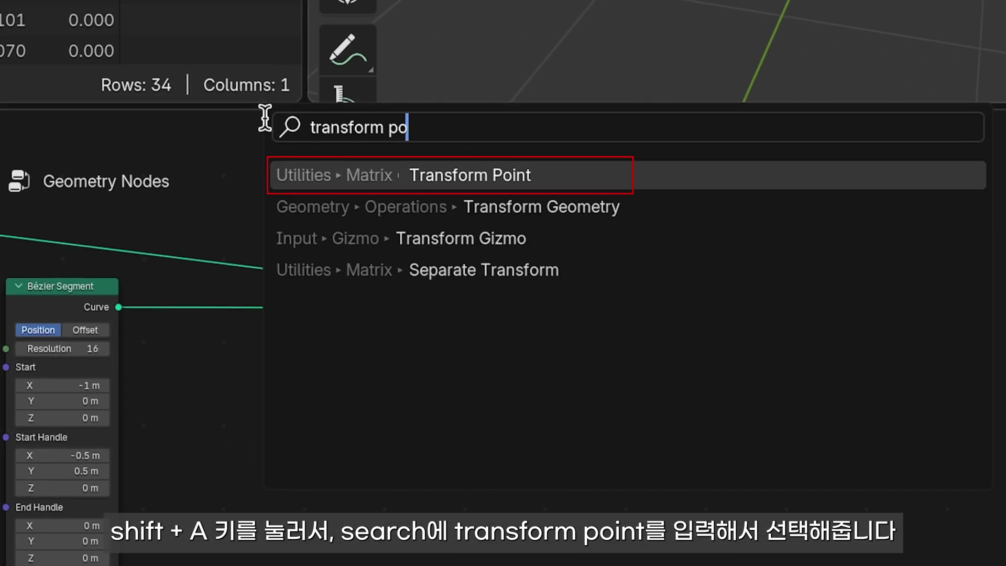
click(571, 177)
click(297, 212)
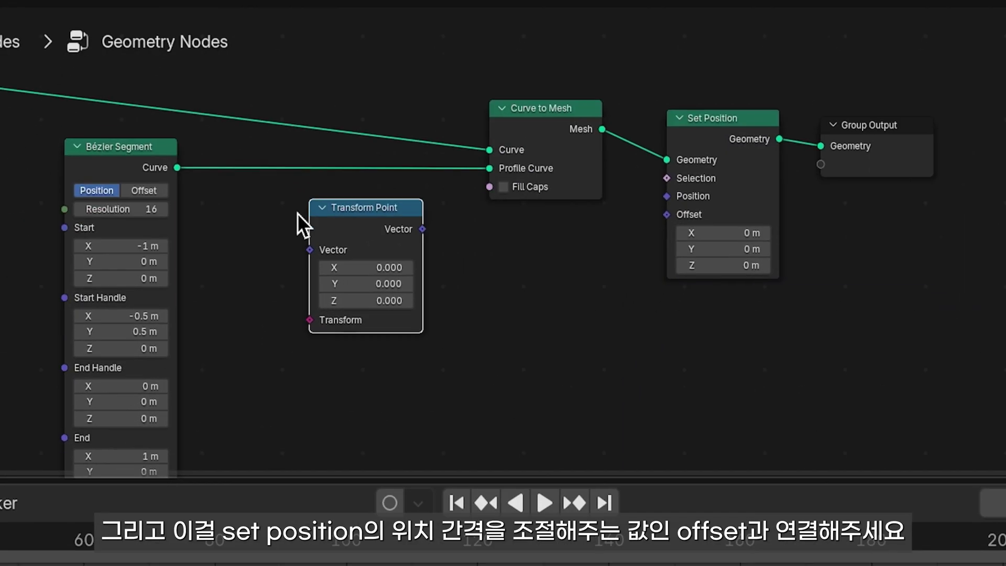
drag(645, 244, 656, 219)
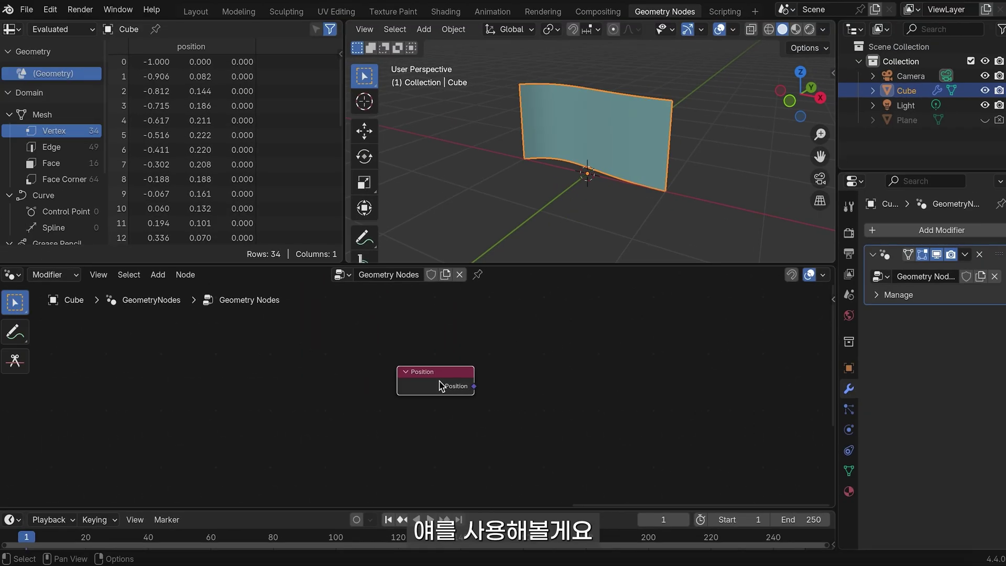
key(shift+a)
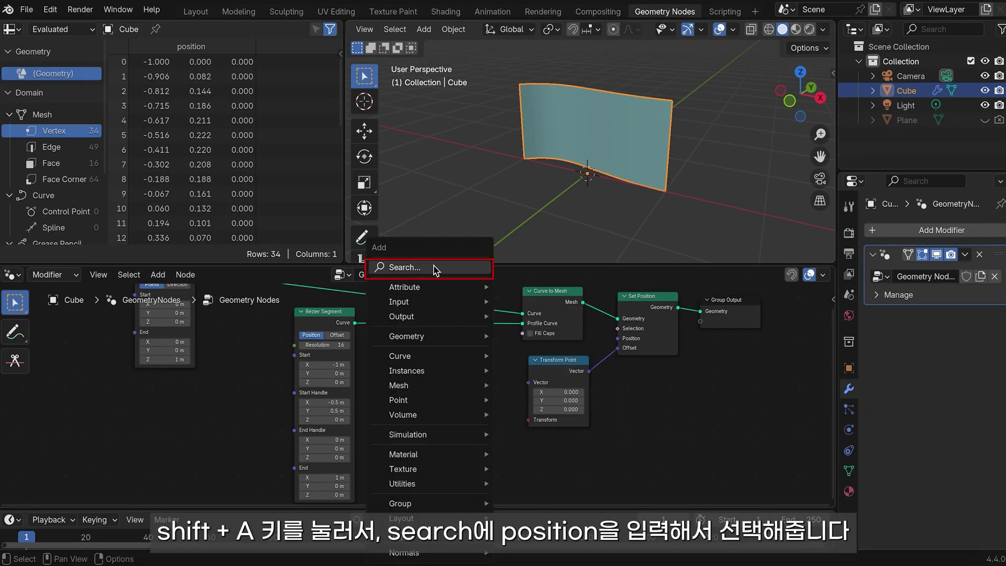
Add a Position input node and wire it into Transform Point's Vector socket.
click(433, 267)
text(pos)
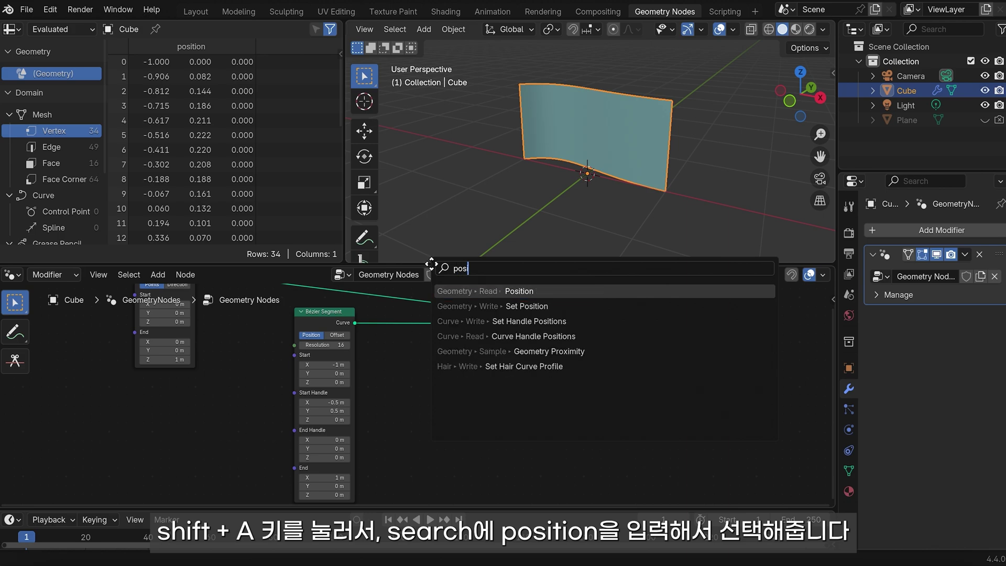
key(Return)
click(300, 185)
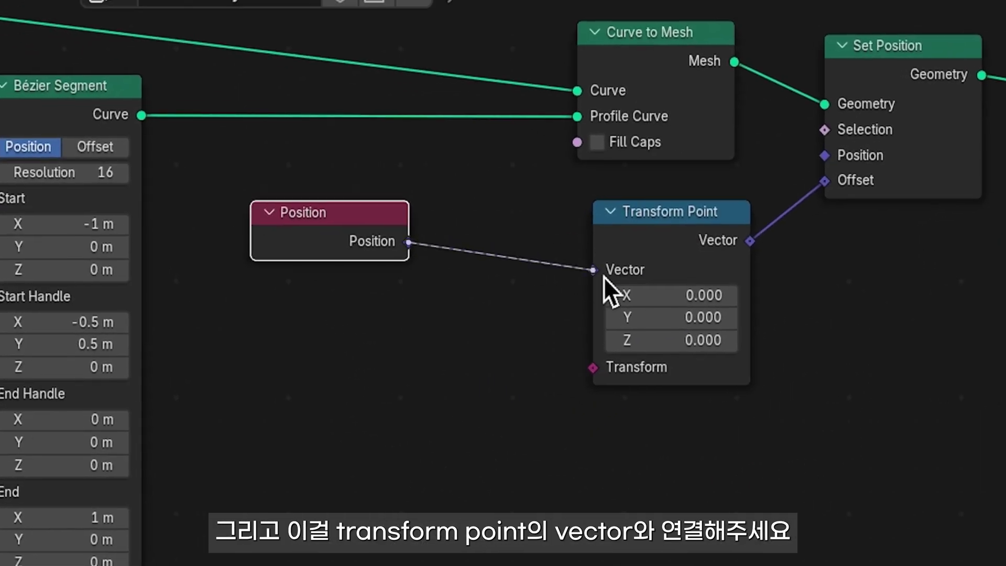
drag(604, 276, 602, 275)
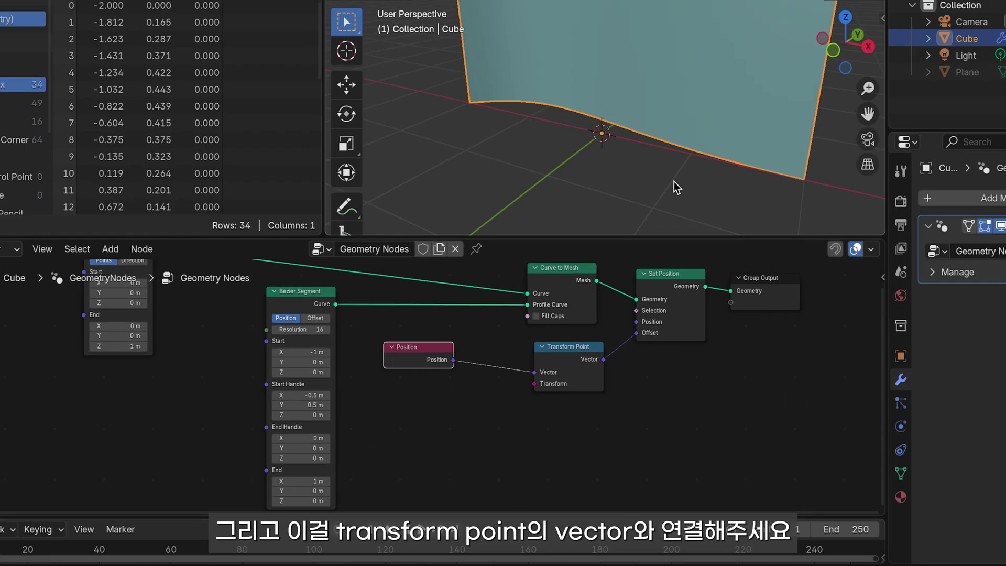
middle_drag(652, 219, 652, 221)
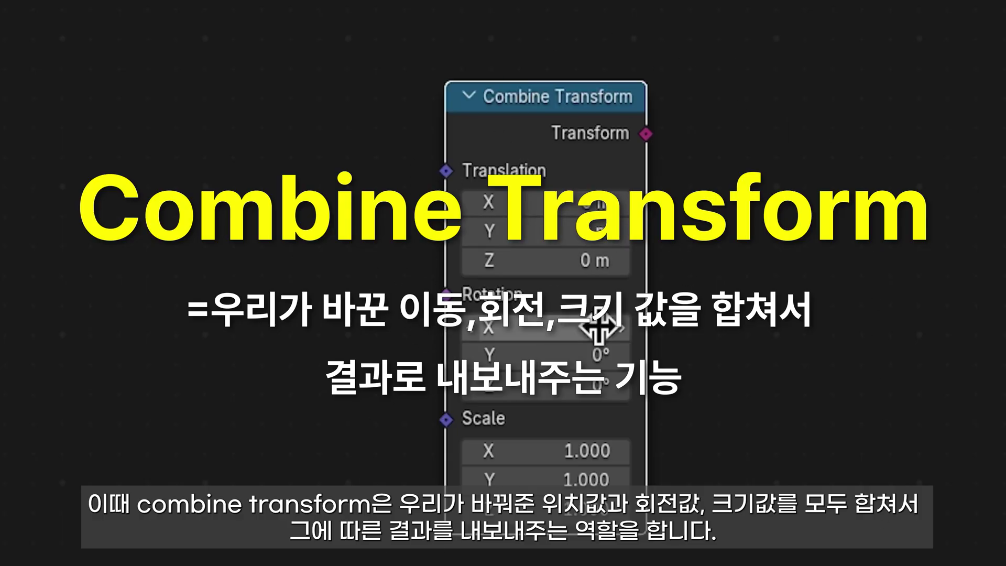
Set Combine Transform's Translation Y to 2 m and wire its output to Transform Point's Transform.
drag(532, 230, 555, 231)
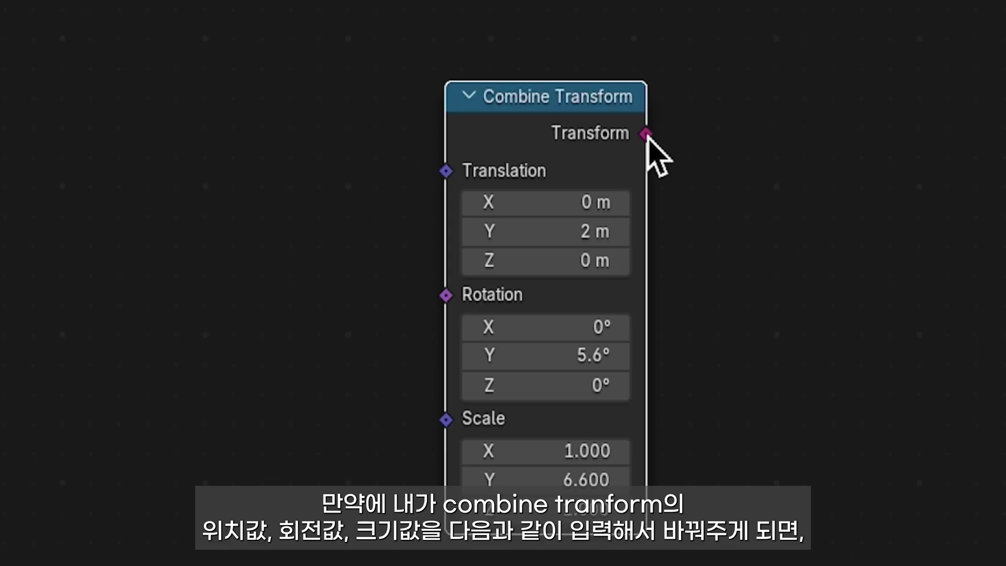
mouse_move(646, 135)
mouse_down()
mouse_move(1005, 205)
mouse_move(520, 368)
mouse_up()
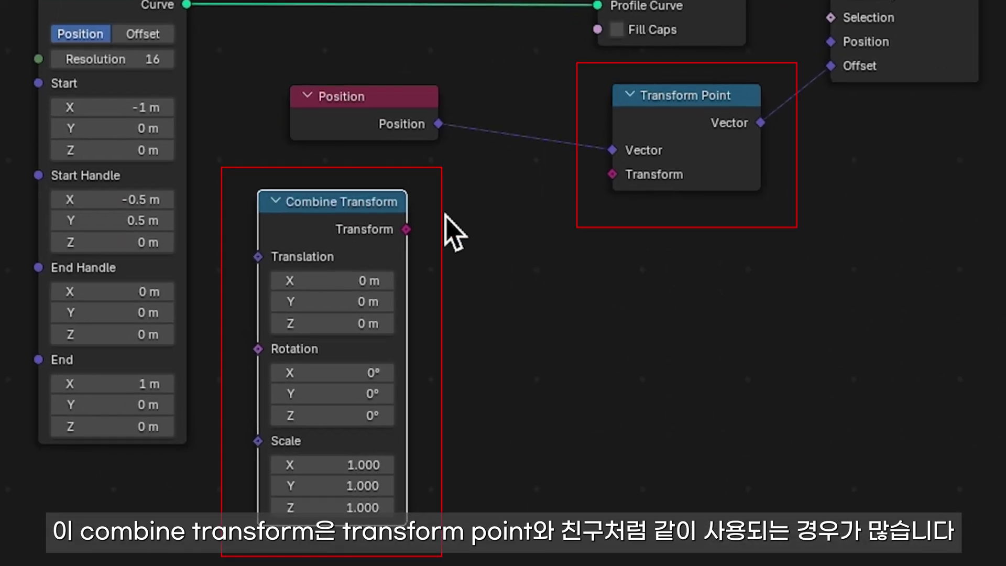
mouse_move(407, 229)
mouse_down()
mouse_move(612, 197)
mouse_move(614, 184)
mouse_up()
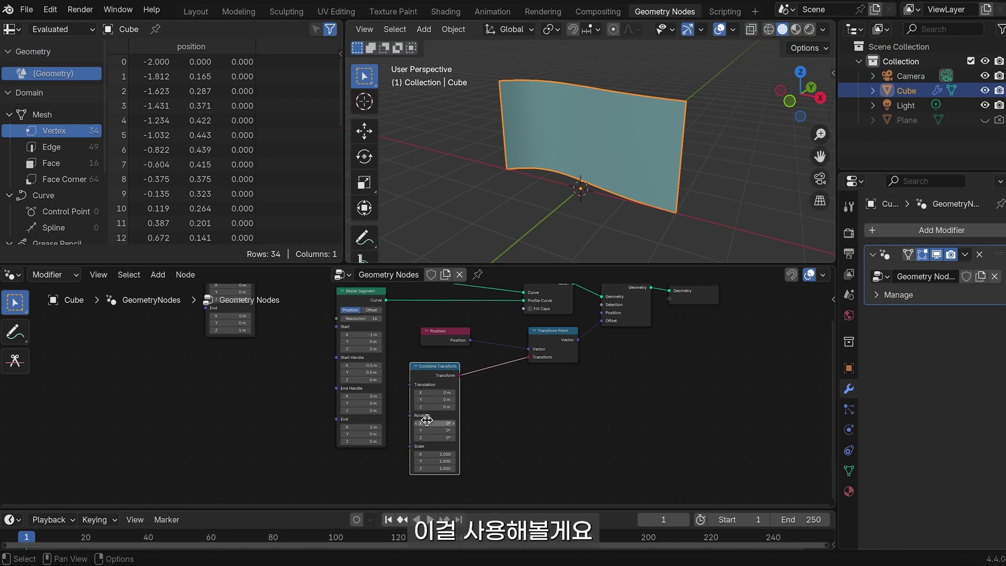
Add a Combine Transform node linked to Transform Point's Transform, testing Rotation X at 12.2°.
key(shift+a)
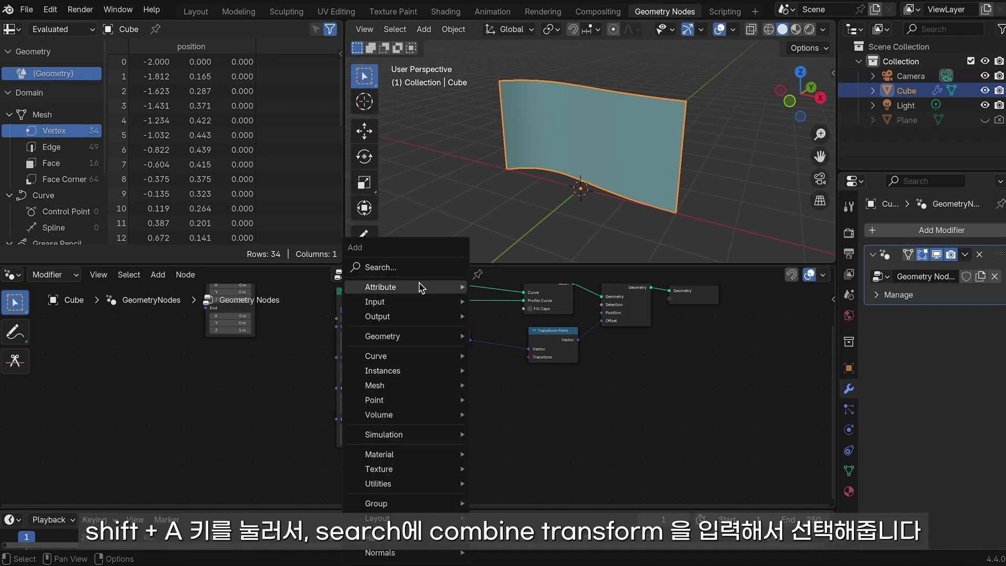
click(409, 268)
text(comie)
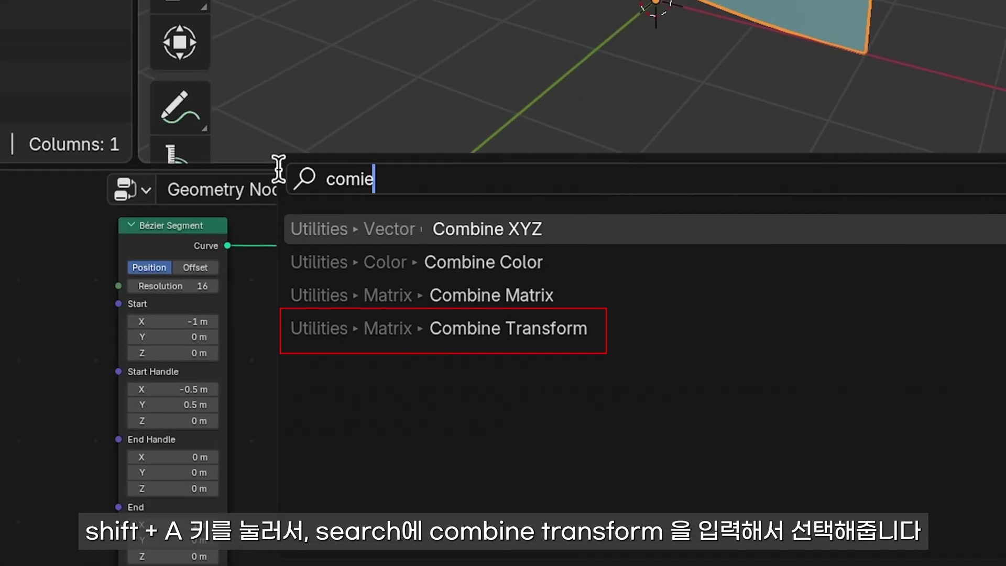
click(485, 328)
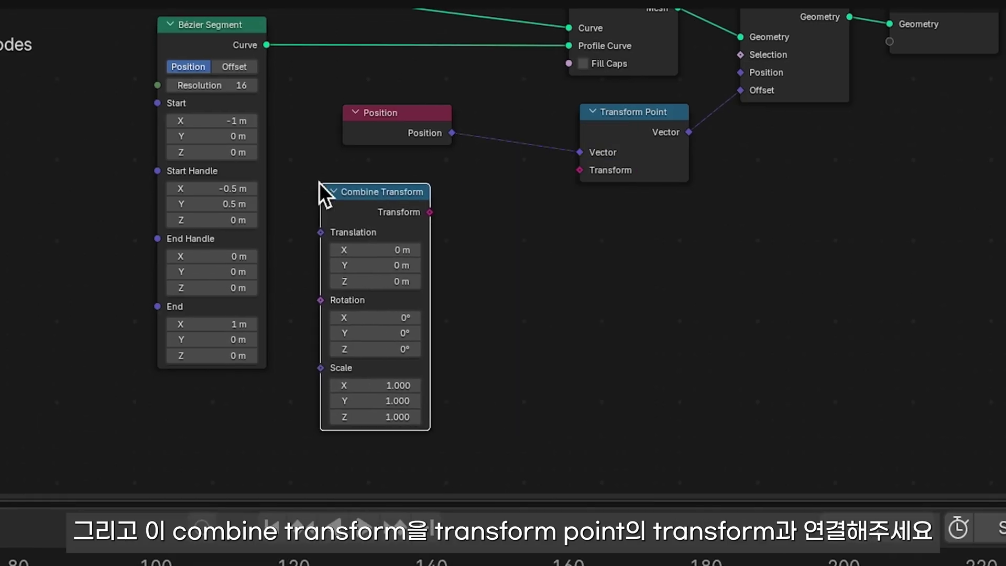
mouse_move(428, 210)
mouse_down()
mouse_move(540, 202)
mouse_move(583, 181)
mouse_up()
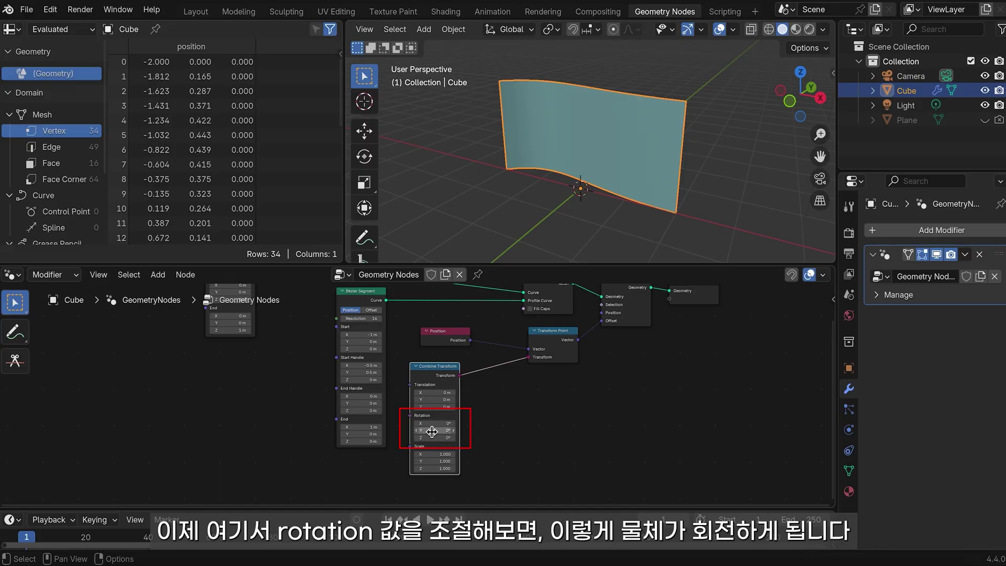
mouse_move(434, 423)
mouse_down()
mouse_move(445, 423)
mouse_move(422, 425)
mouse_move(451, 430)
mouse_up()
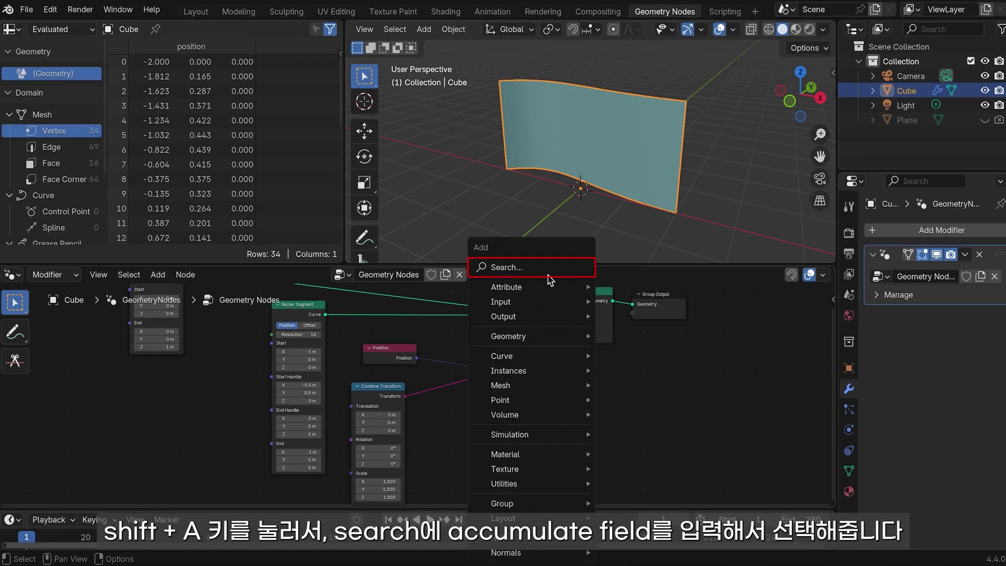
Add an Accumulate Field node with its Data Type set to Transform.
click(543, 267)
text(accu)
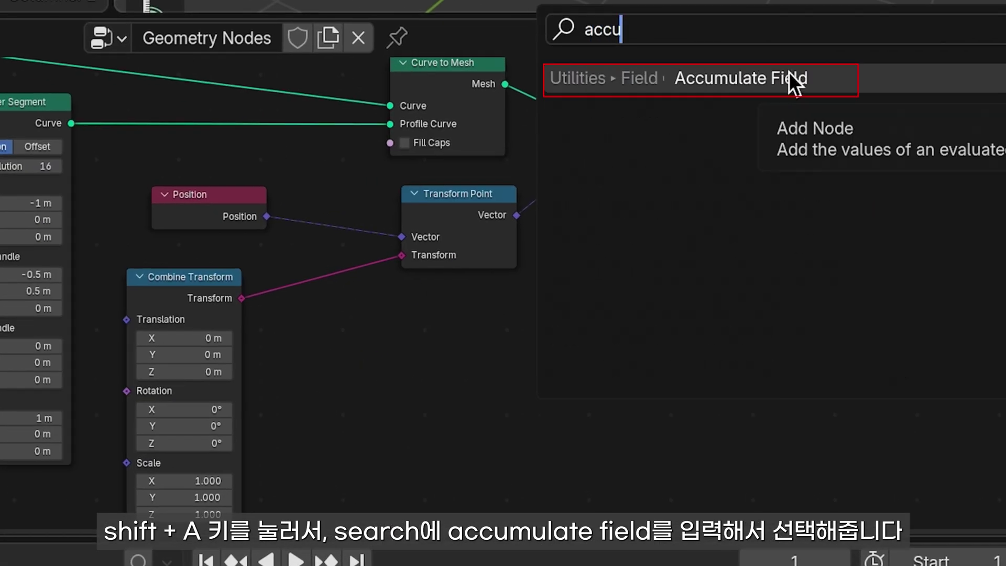
click(788, 78)
click(569, 265)
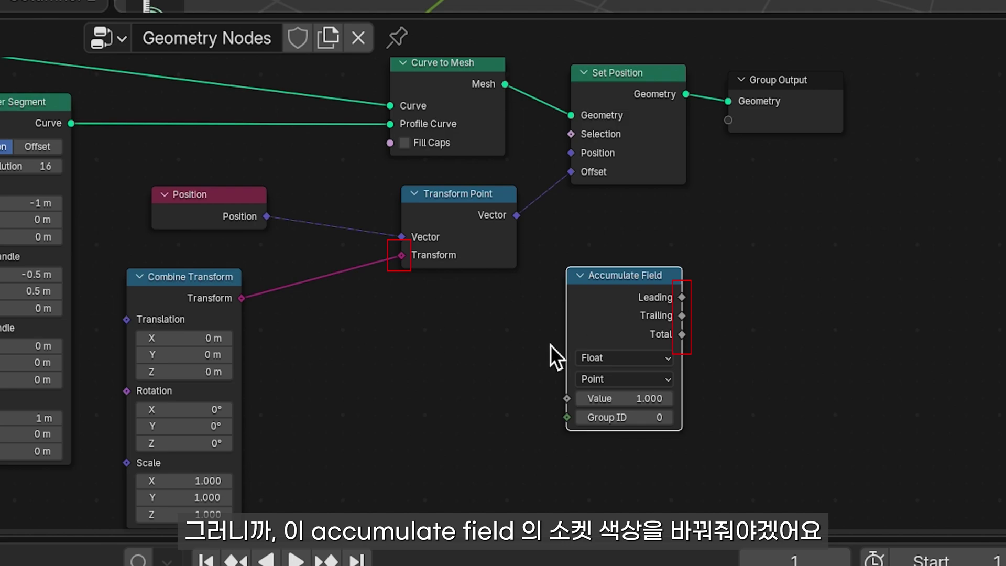
click(647, 356)
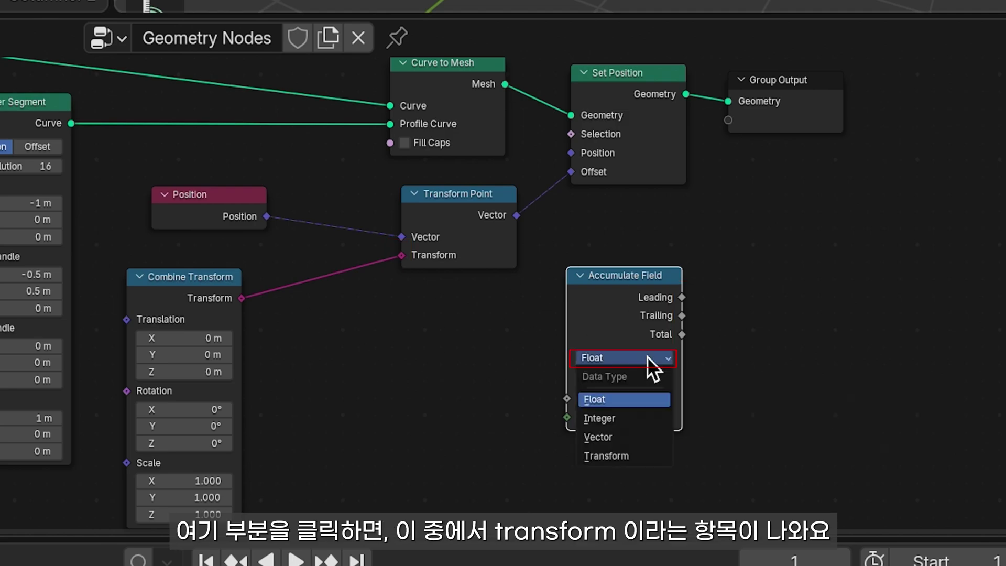
click(662, 460)
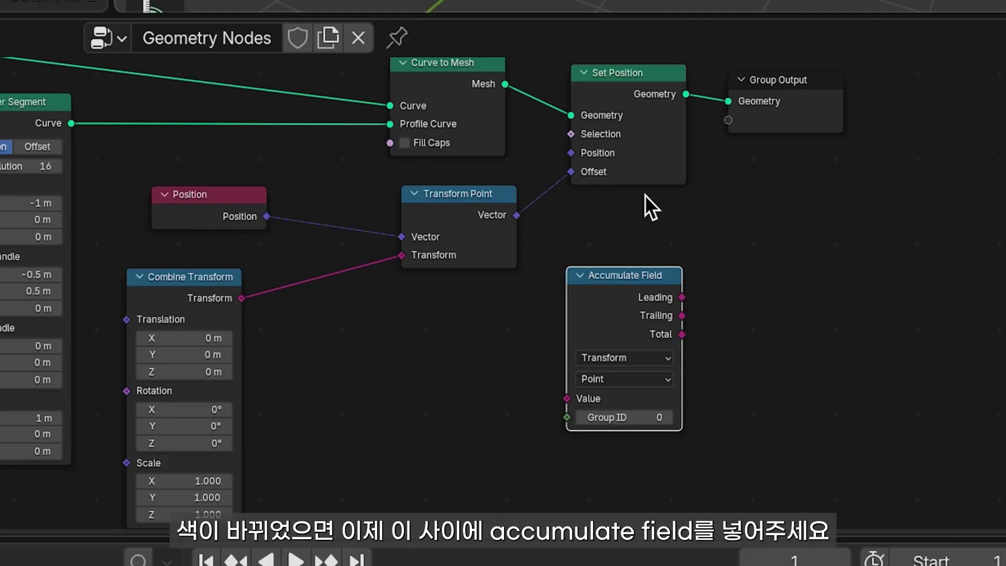
Insert Accumulate Field after Combine Transform, then test the Y rotation and reset it to 0°.
mouse_move(611, 308)
mouse_down()
mouse_move(373, 310)
mouse_move(348, 301)
mouse_up()
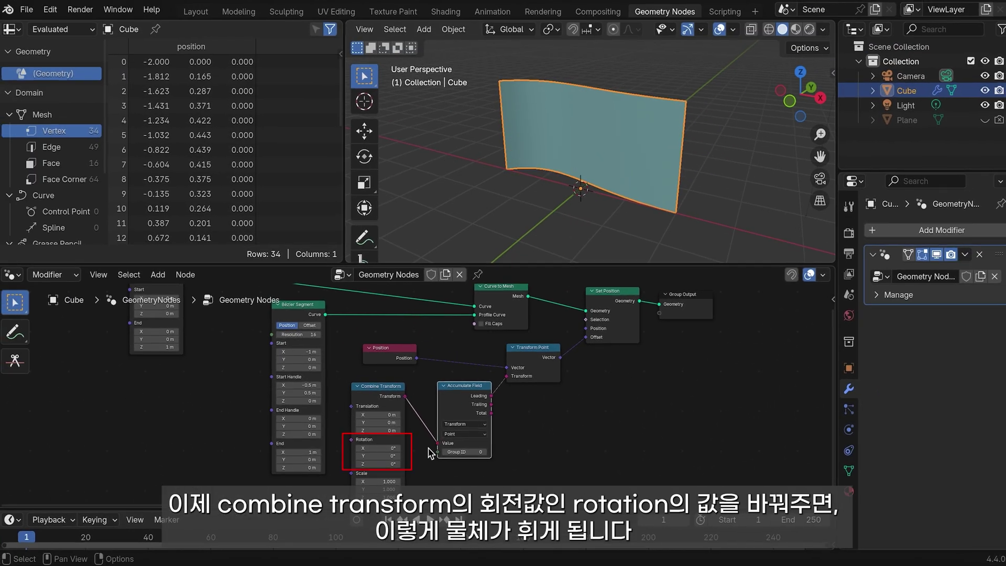
drag(371, 456, 361, 456)
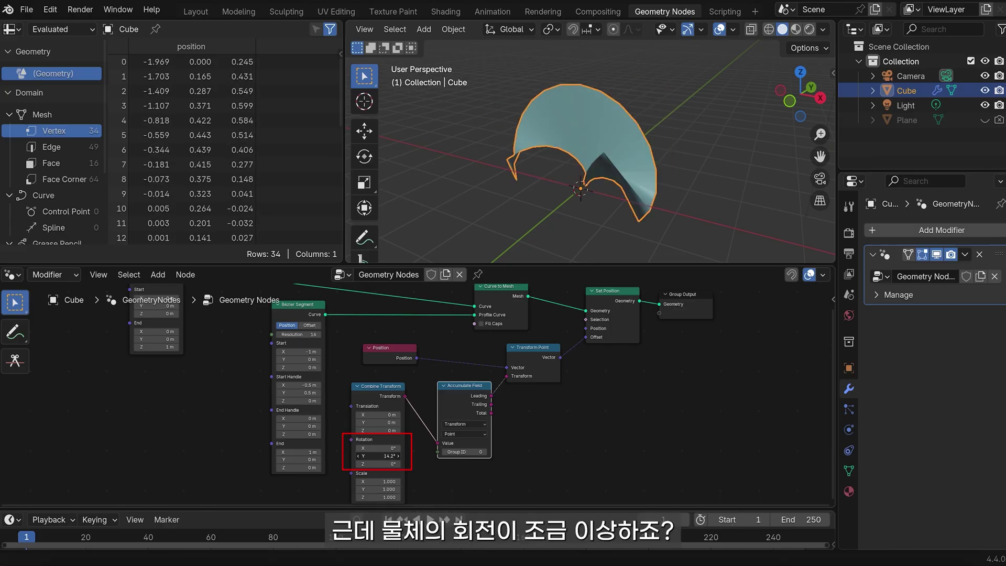
drag(371, 456, 372, 446)
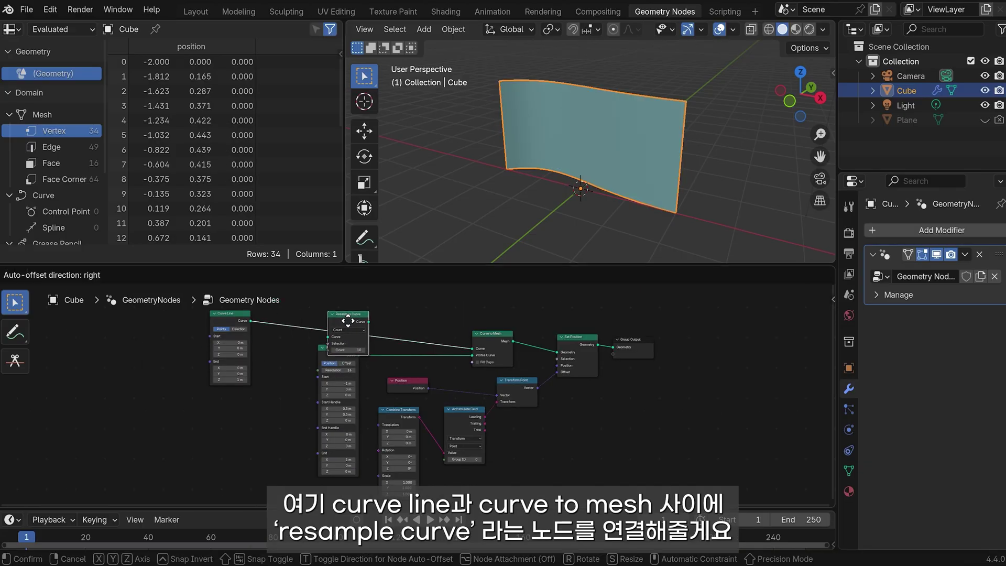
Insert a Resample Curve node between Curve Line and Curve to Mesh.
click(348, 327)
key(ctrl+z)
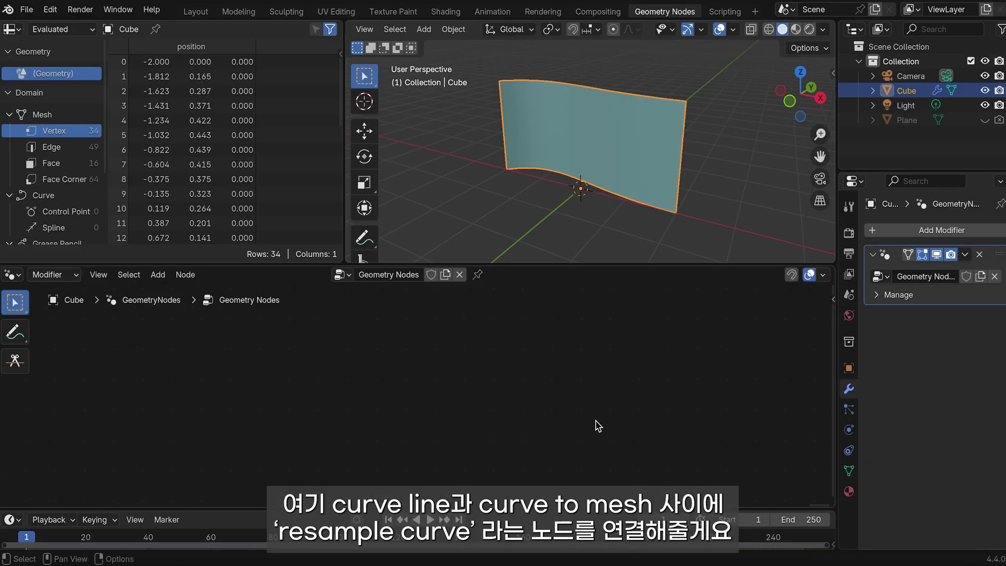
key(shift+a)
click(403, 361)
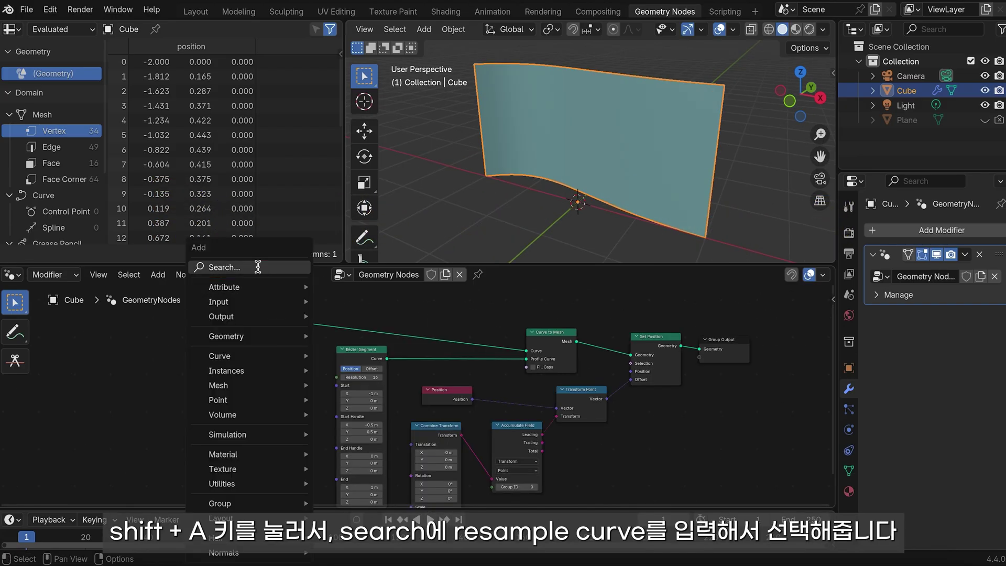
click(258, 267)
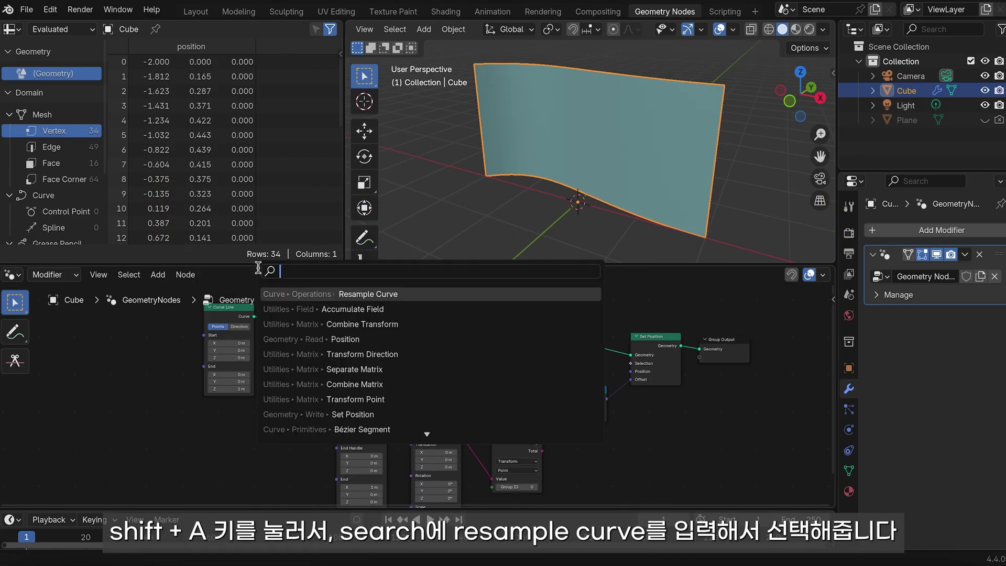
text(resample)
click(283, 294)
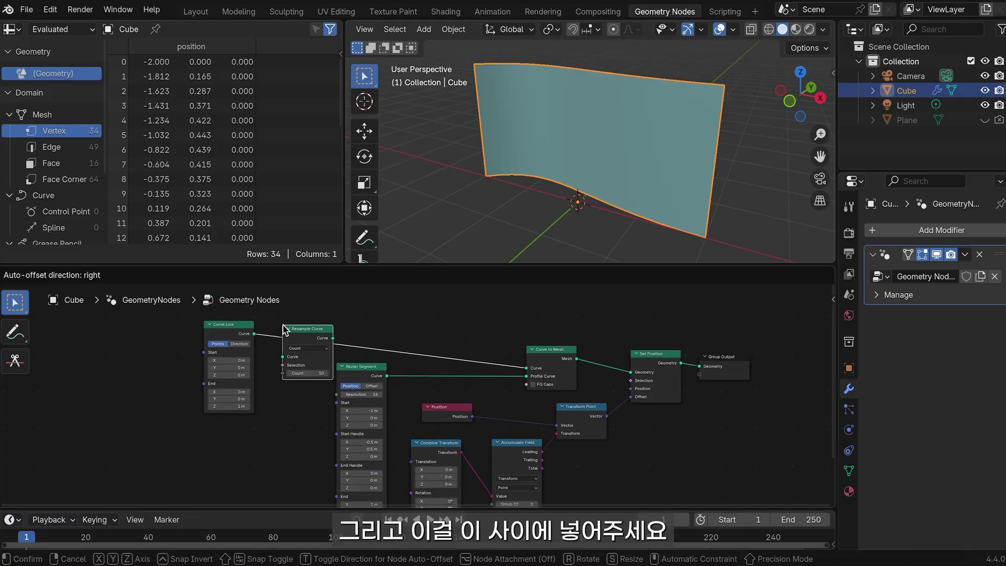
click(336, 356)
drag(306, 343, 298, 341)
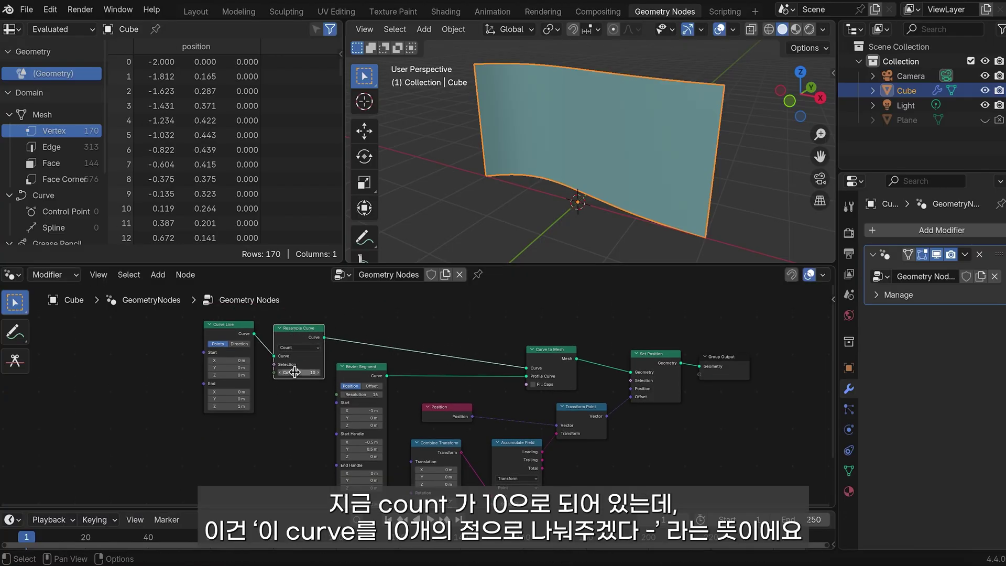
Set the Resample Curve count to 200 points.
scroll(308, 383, down, 2)
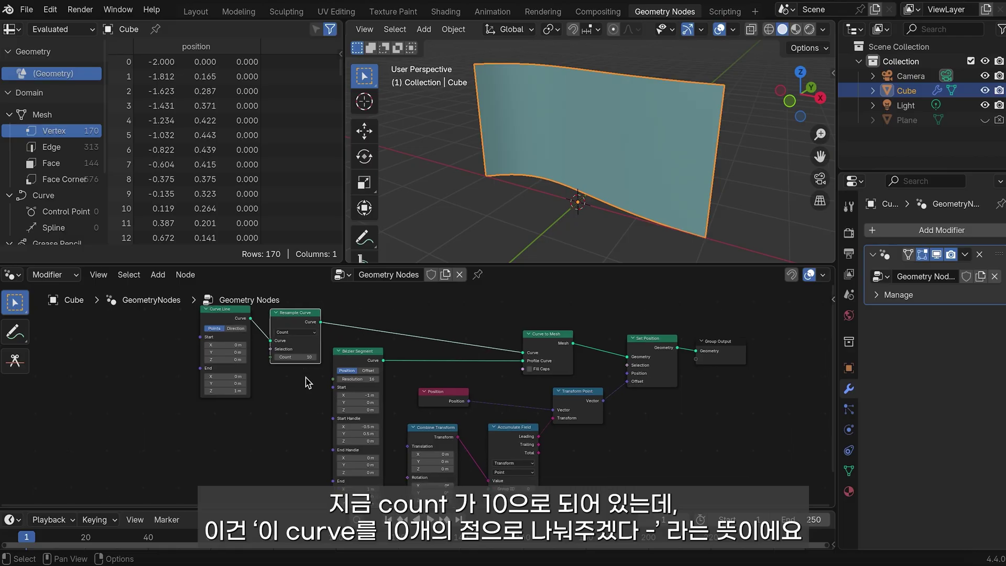
click(294, 357)
text(200)
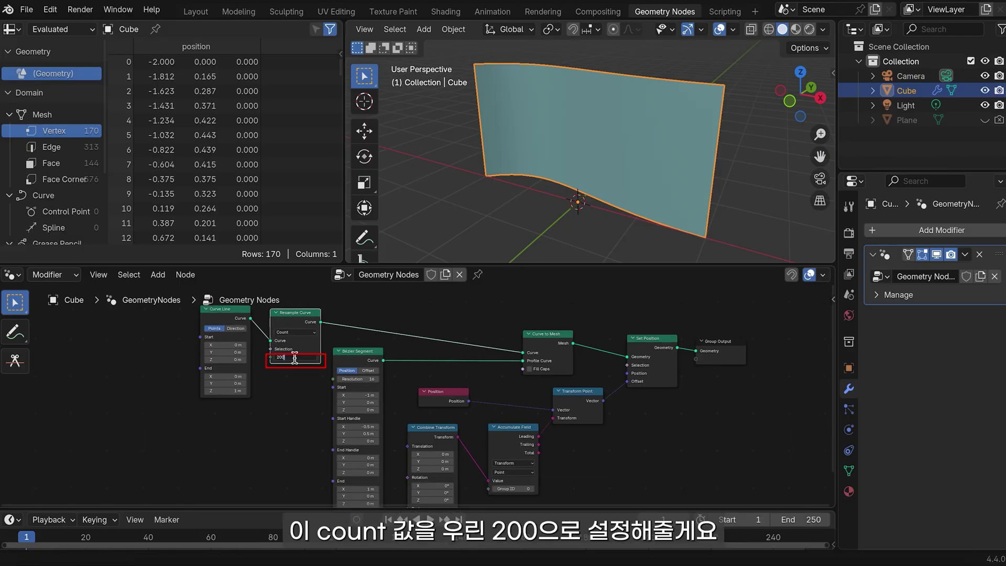
key(Return)
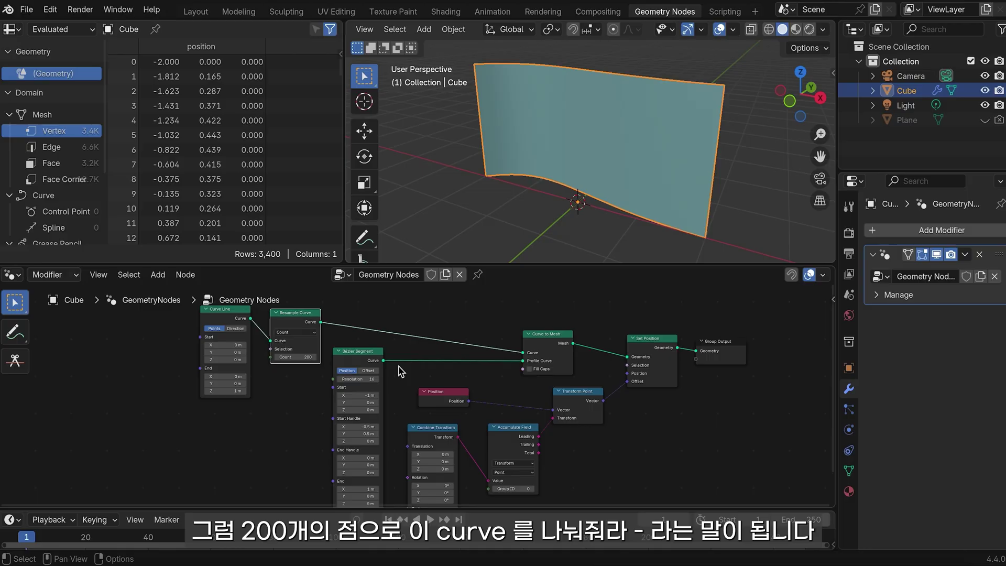
Increase Combine Transform's Rotation X so the sheet rolls into a tube.
shift+scroll(399, 371, down, 2)
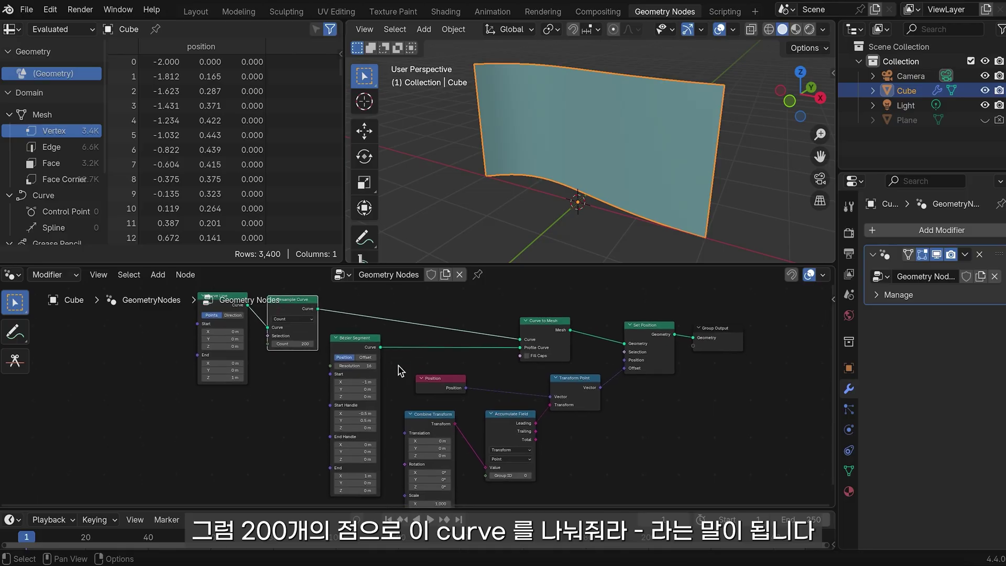
shift+scroll(400, 371, down, 3)
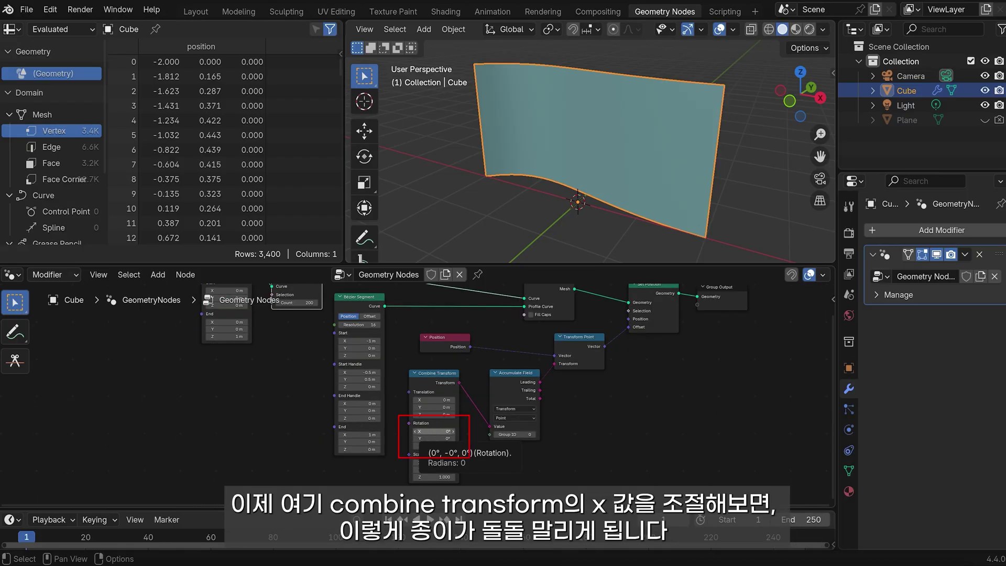
mouse_move(435, 431)
mouse_down()
mouse_move(414, 431)
mouse_move(449, 432)
mouse_up()
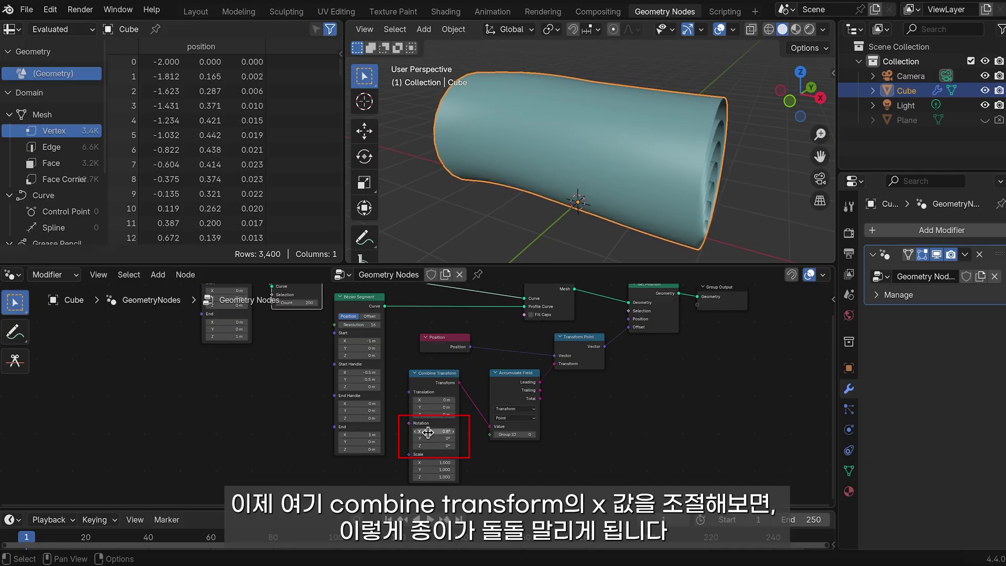
middle_drag(639, 230, 638, 233)
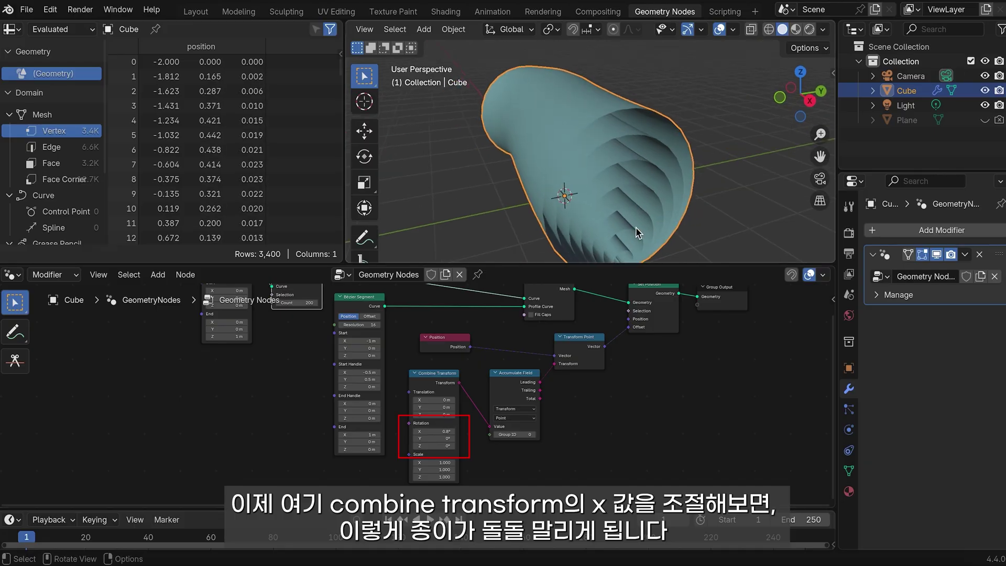
Keyframe Combine Transform's Rotation X at 0° on frame 1.
click(446, 431)
drag(445, 431, 435, 431)
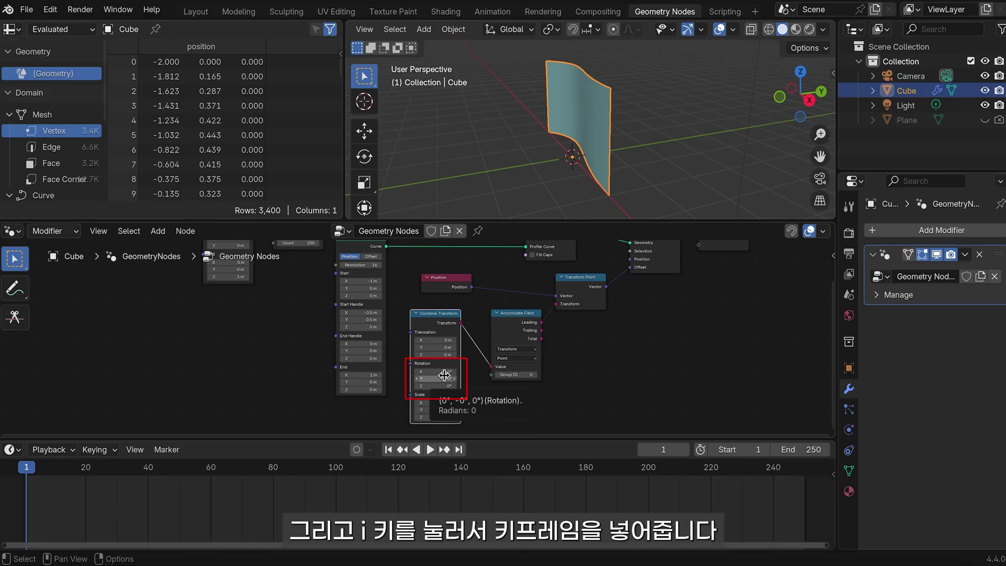
key(i)
Keyframe Rotation X at 0.4° on frame 250 and play the animation.
click(460, 449)
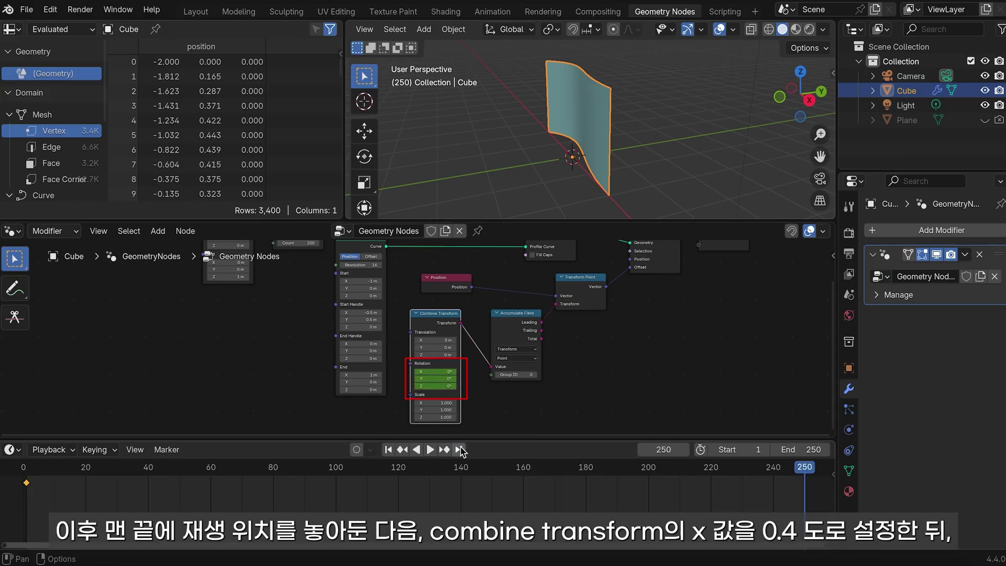
click(446, 371)
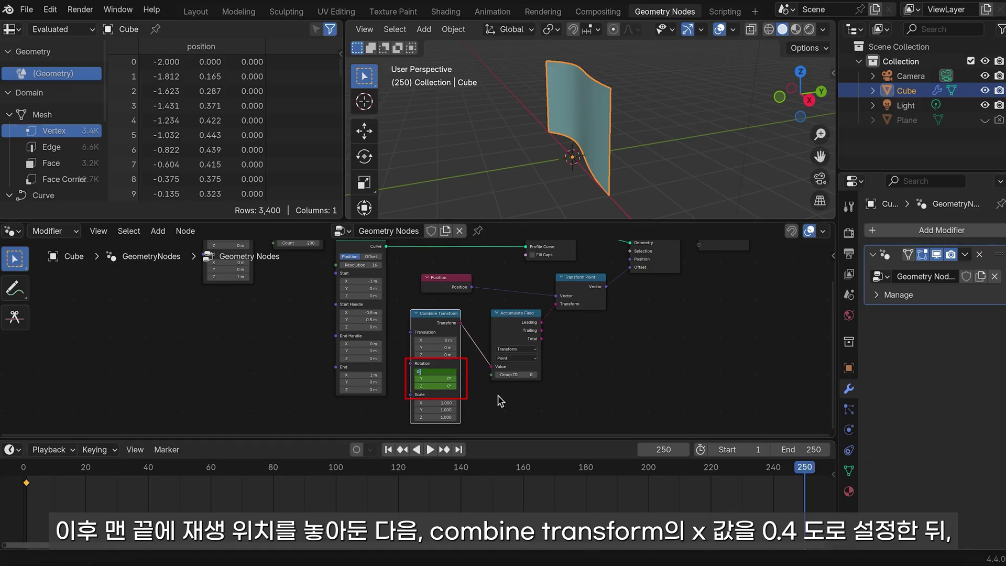
text(.4)
key(Return)
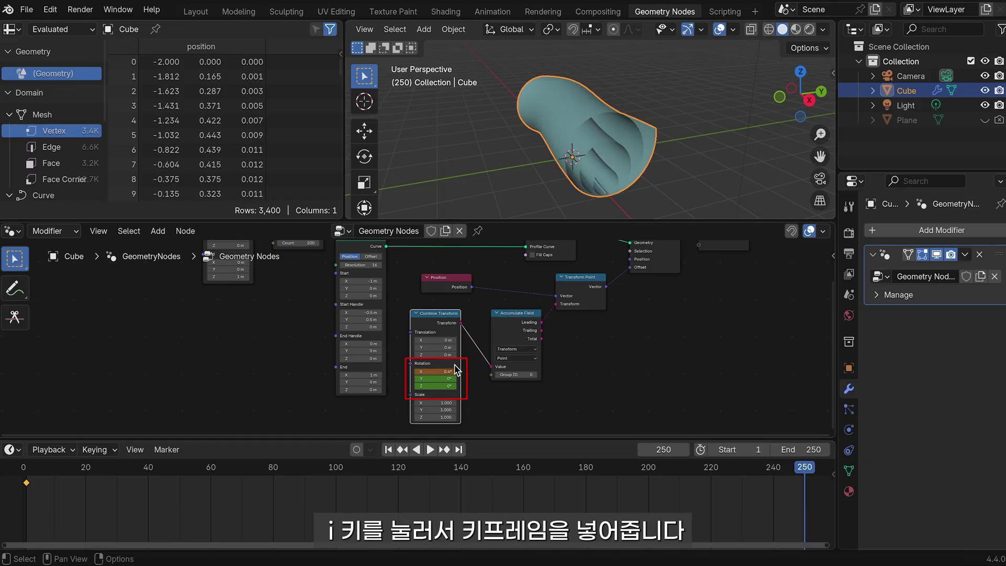
key(i)
key(space)
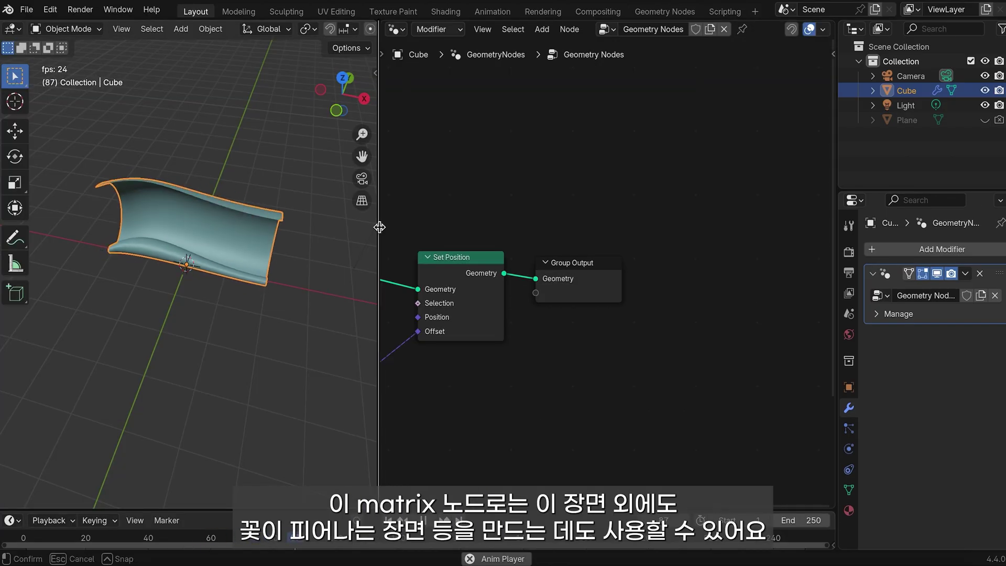
Widen the 3D viewport, orbit around the rolling sheet, and pan to Combine Transform and Accumulate Field.
drag(371, 226, 524, 226)
mouse_move(404, 281)
middle_down()
mouse_move(367, 272)
mouse_move(403, 280)
middle_up()
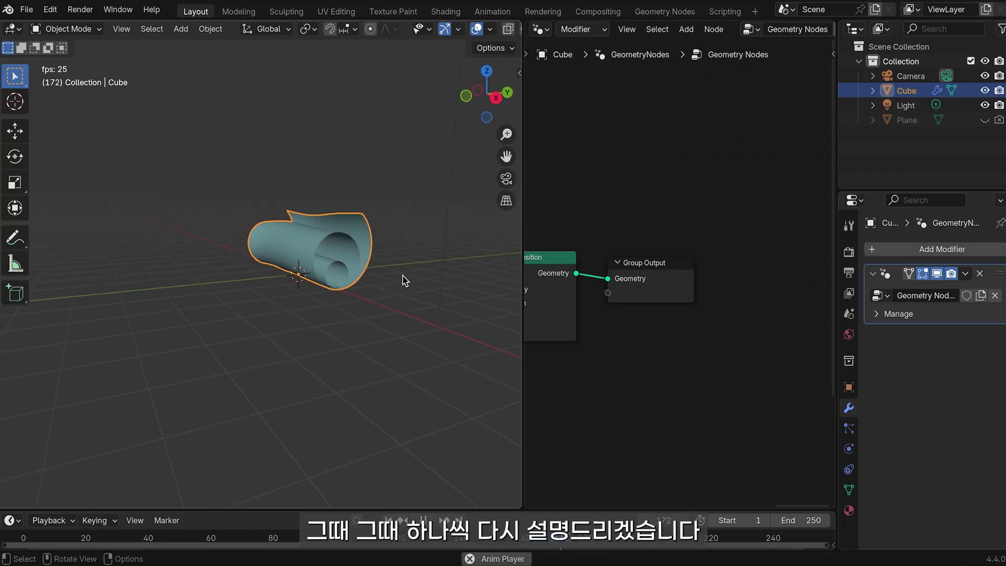
middle_drag(644, 285, 638, 287)
scroll(640, 287, down, 2)
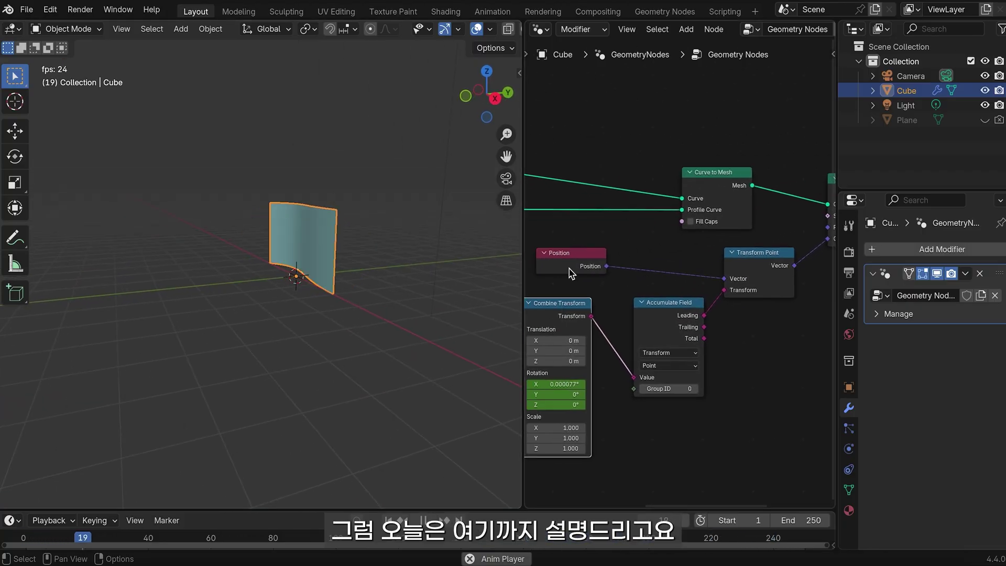
middle_drag(538, 284, 570, 272)
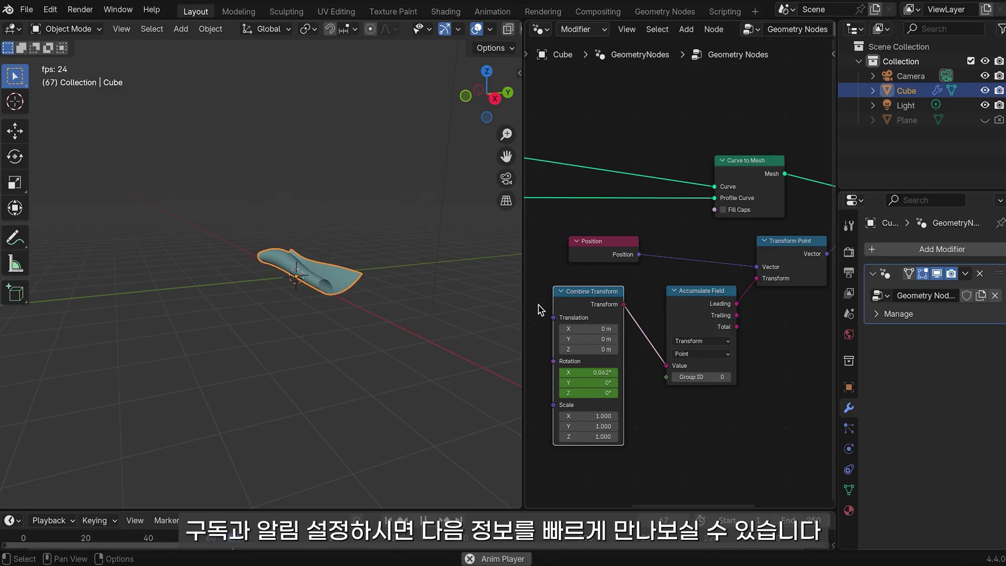